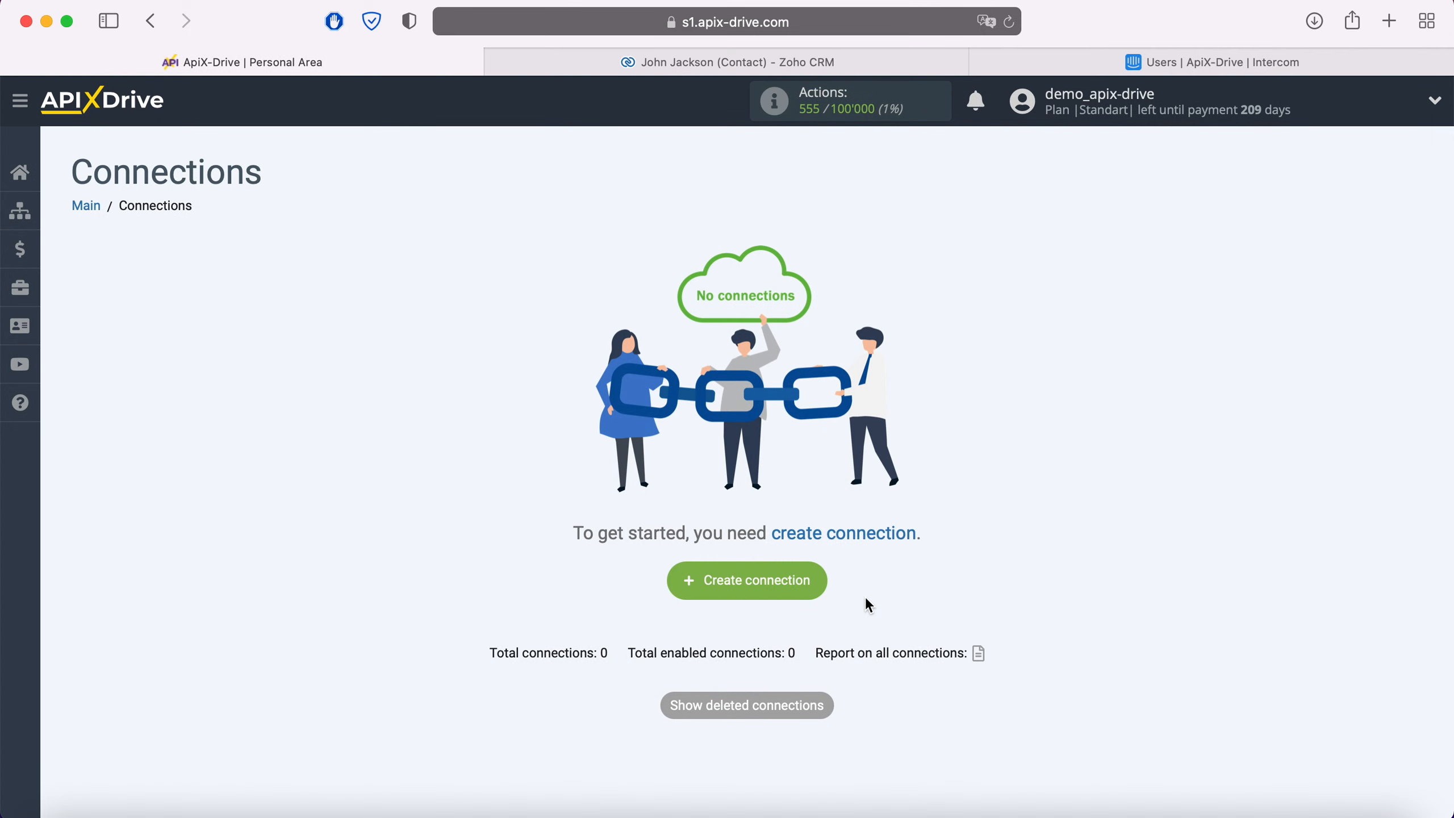
# - Create a new connection and choose Zoho CRM as its data source system
pyautogui.click(823, 590)
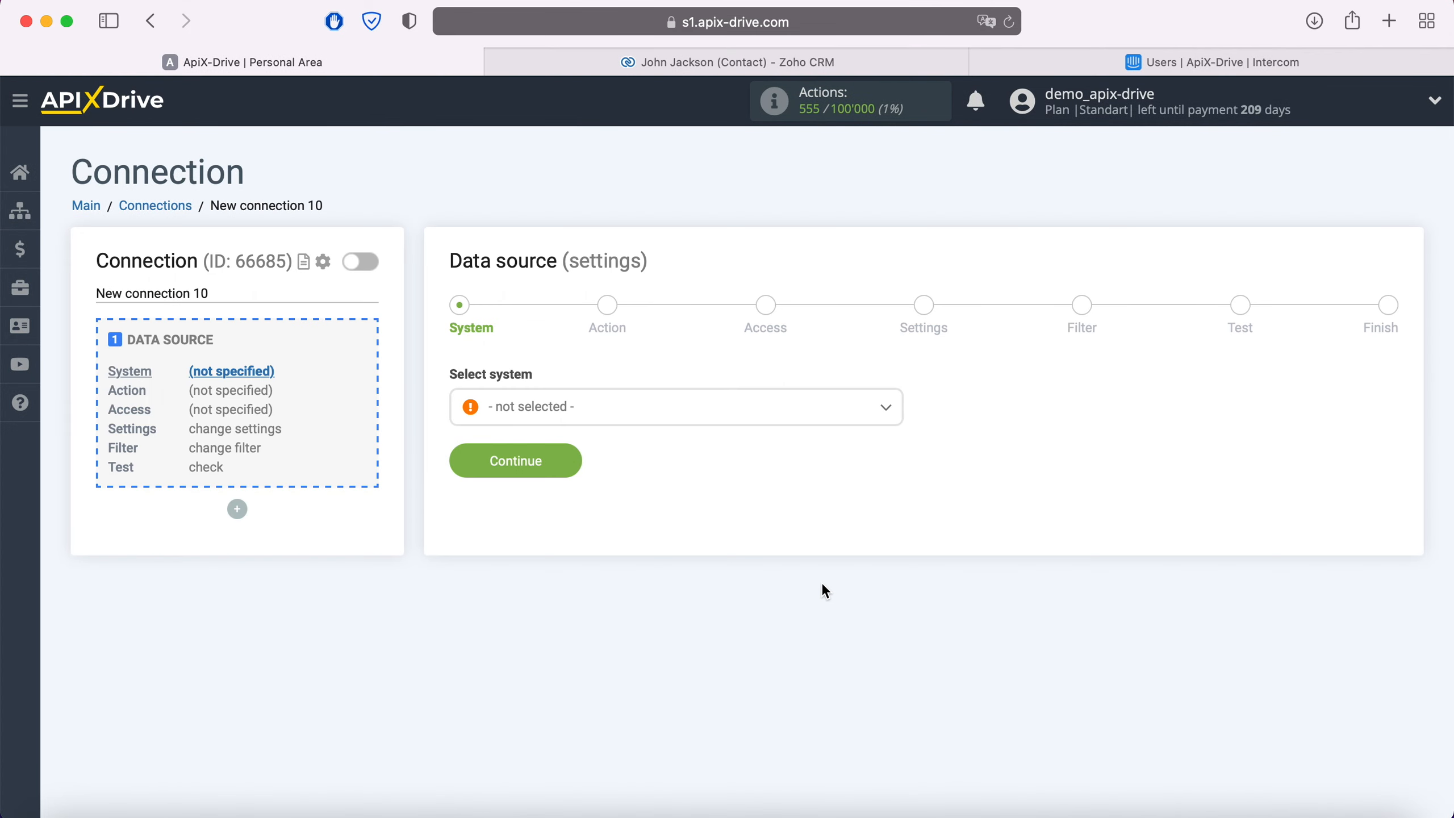
pyautogui.click(710, 417)
pyautogui.scroll(-15, 715, 530)
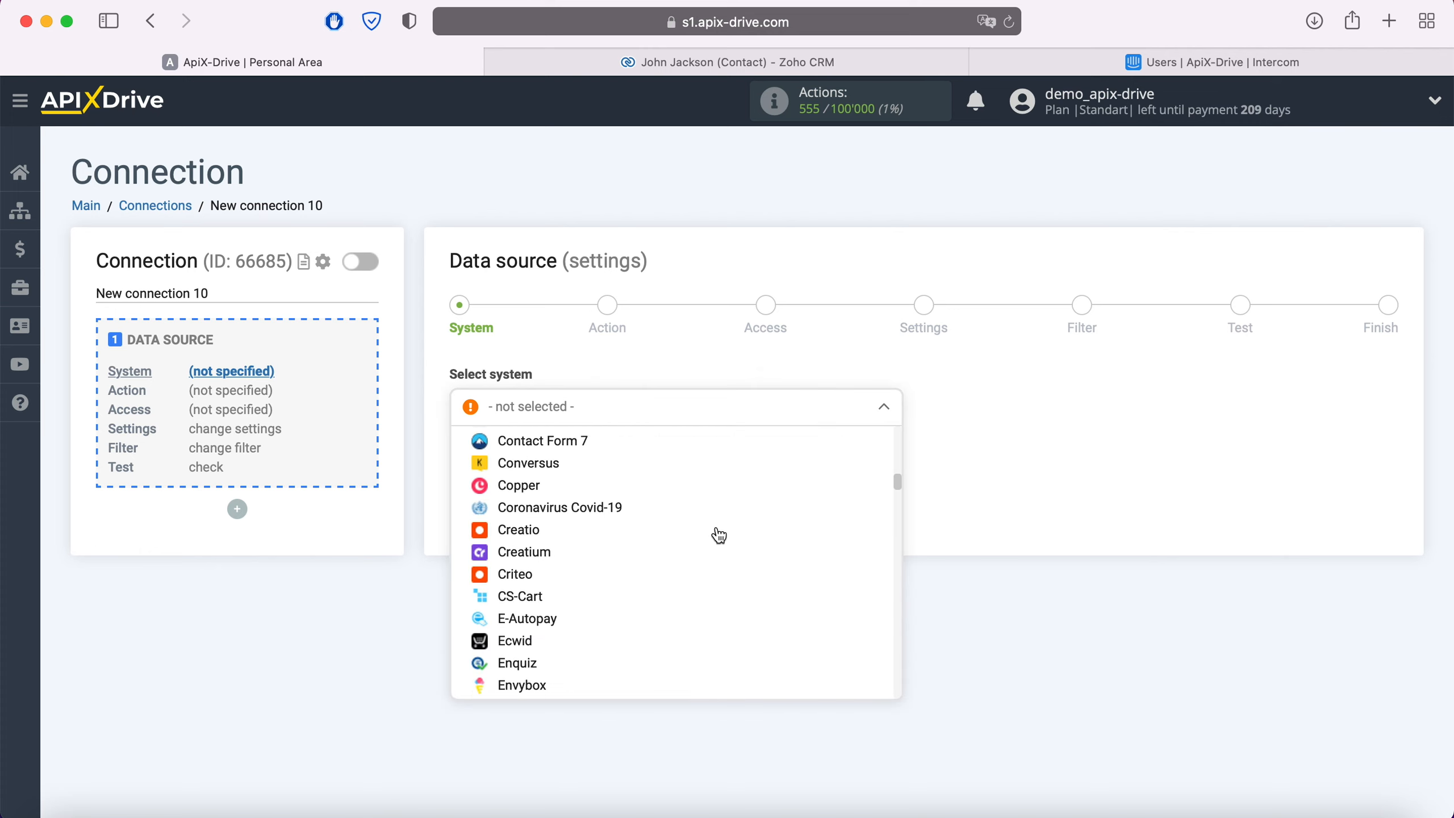
pyautogui.scroll(-20, 719, 535)
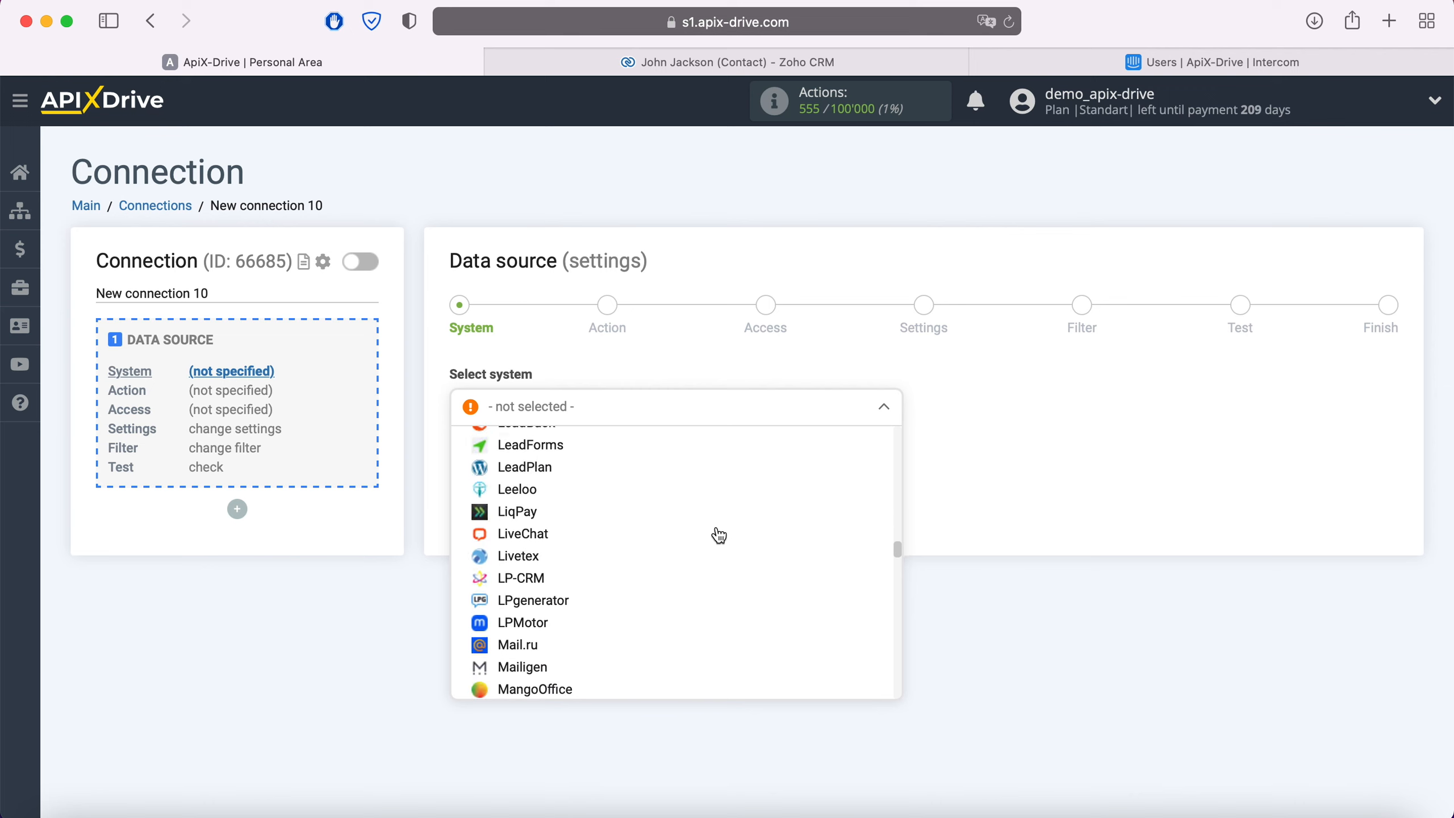
pyautogui.scroll(-20, 718, 535)
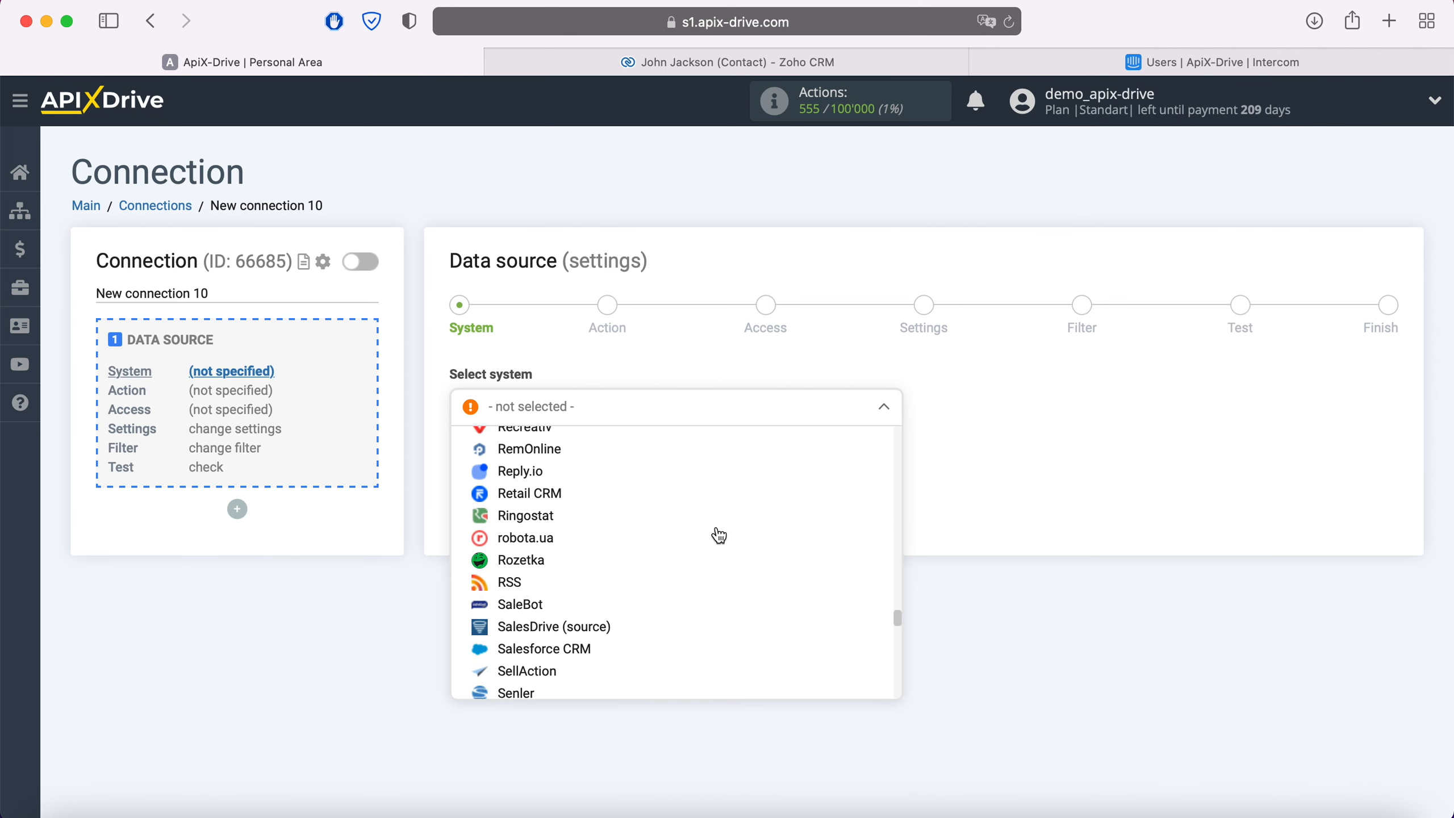
pyautogui.scroll(-20, 718, 535)
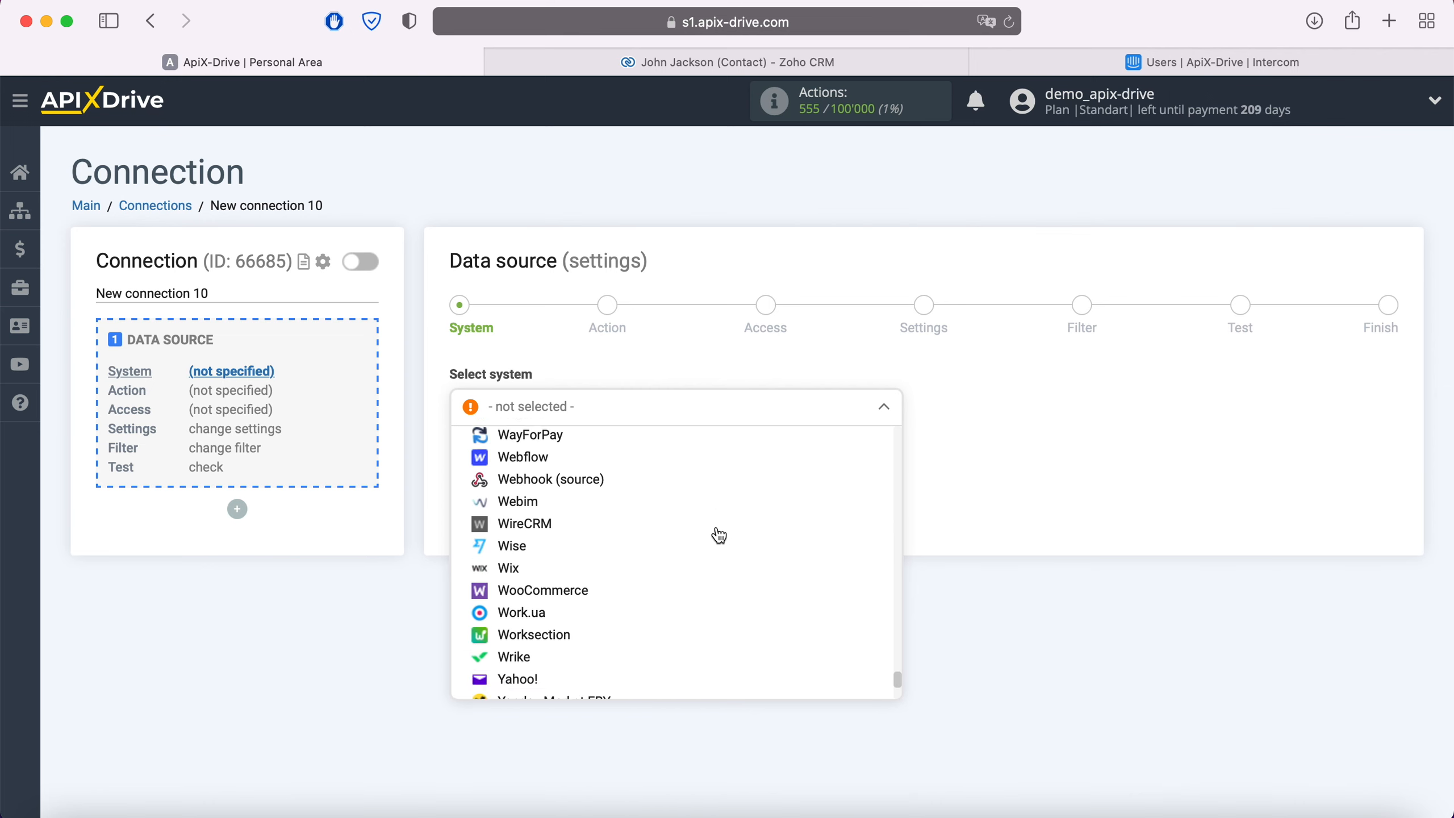
pyautogui.scroll(-3, 715, 535)
pyautogui.click(541, 642)
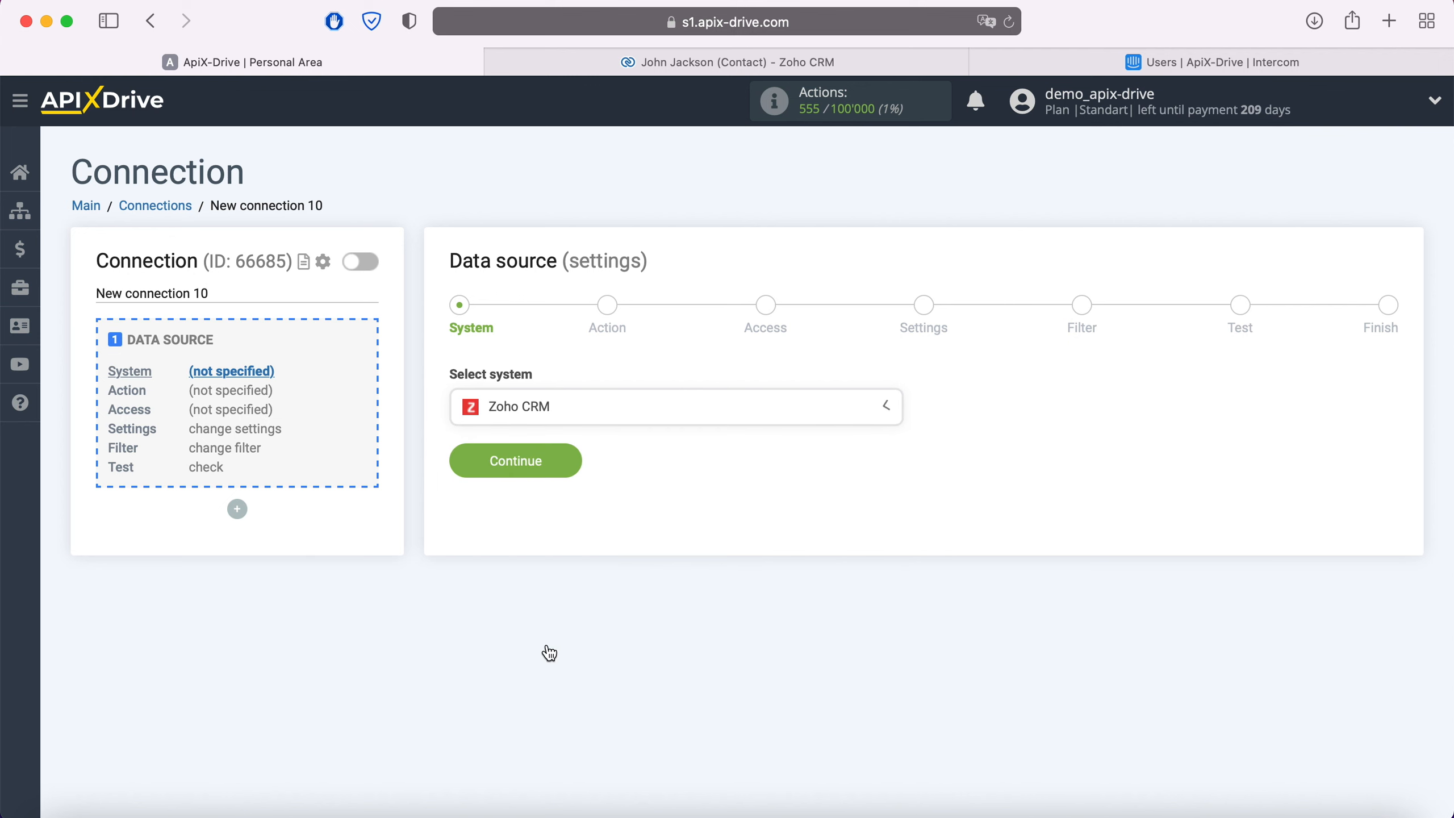
pyautogui.click(567, 467)
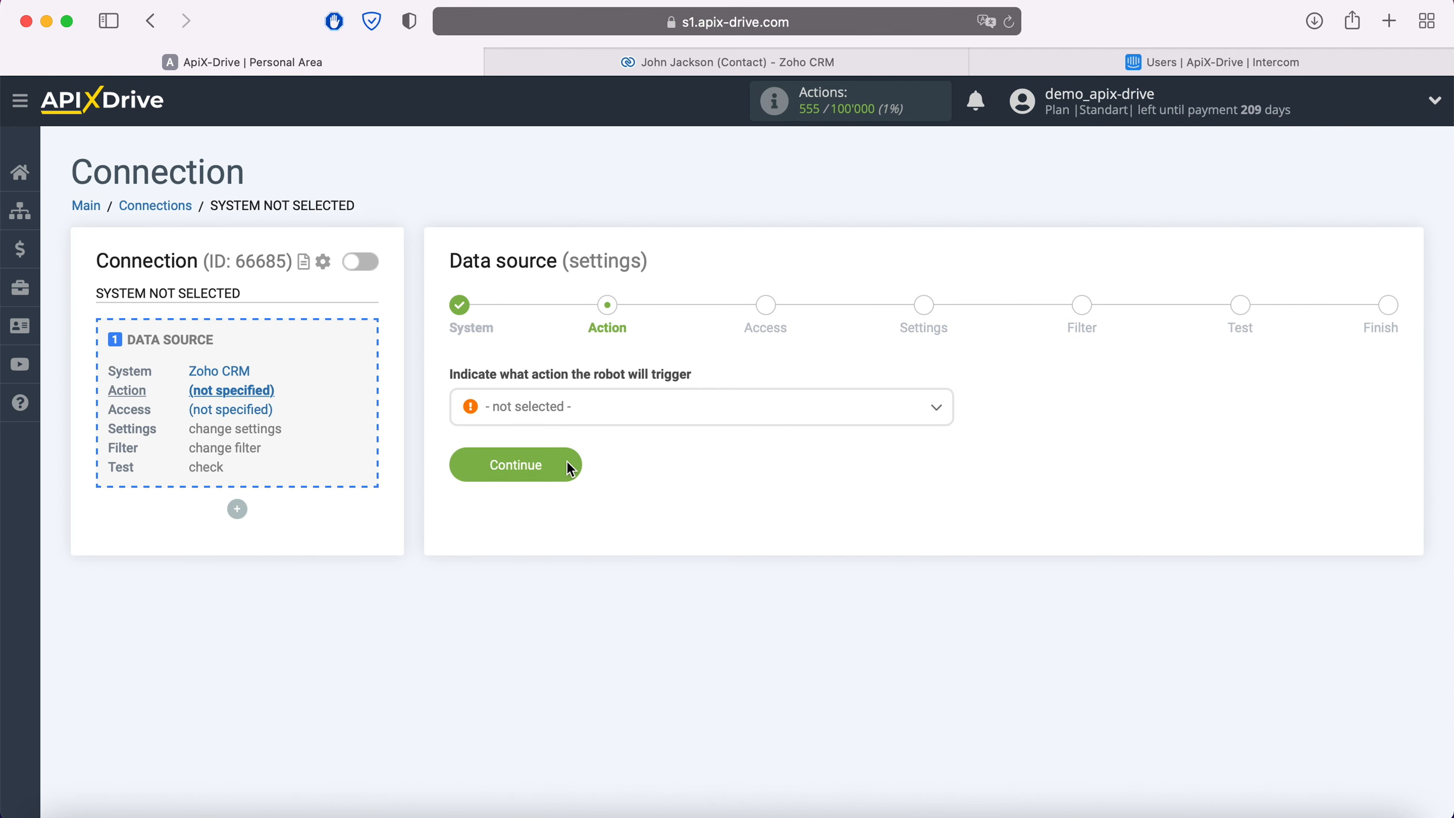
# - Set the data source action to Get Contacts (new) and proceed to the access stage
pyautogui.click(602, 410)
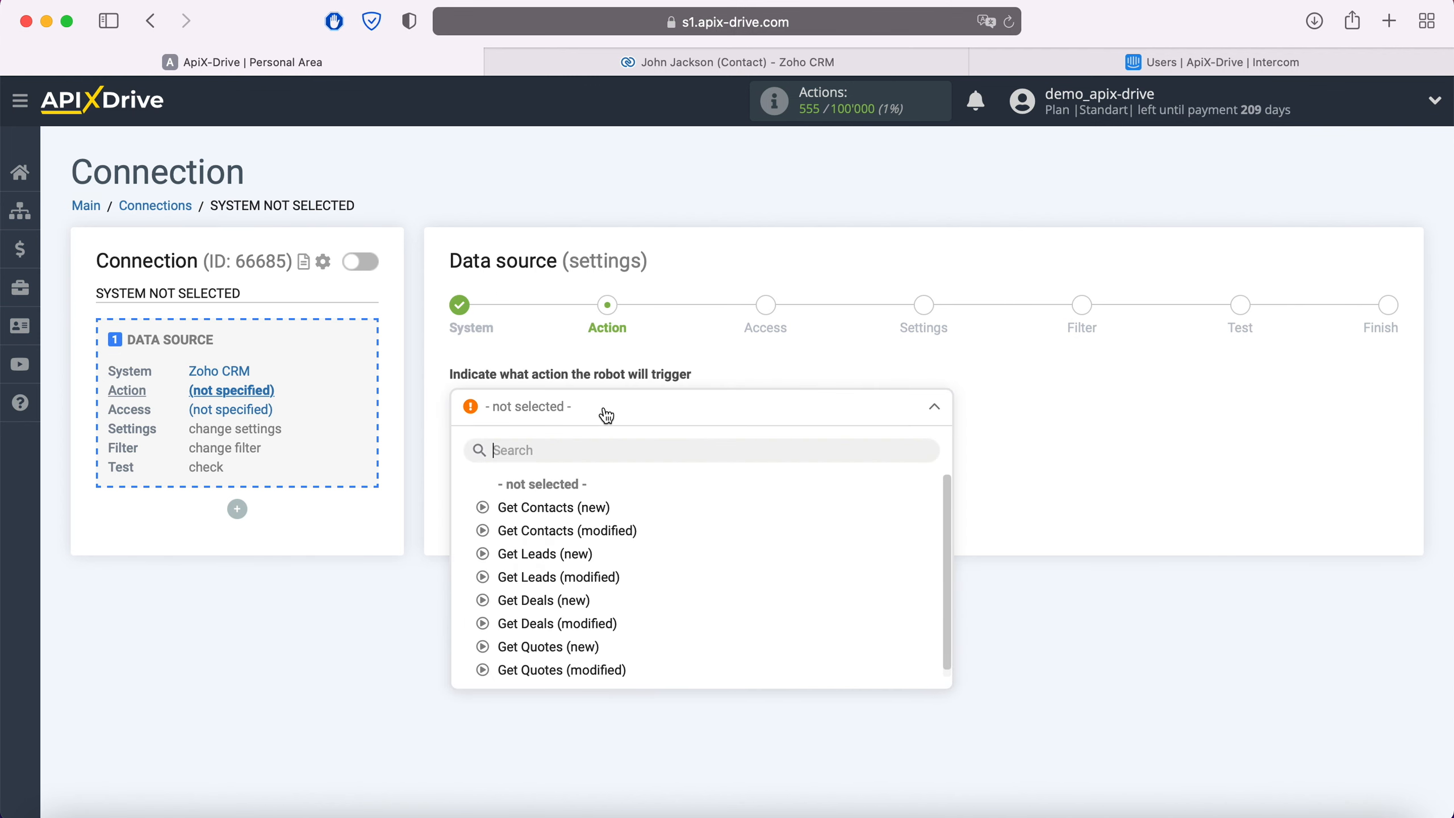
pyautogui.click(554, 507)
pyautogui.click(569, 466)
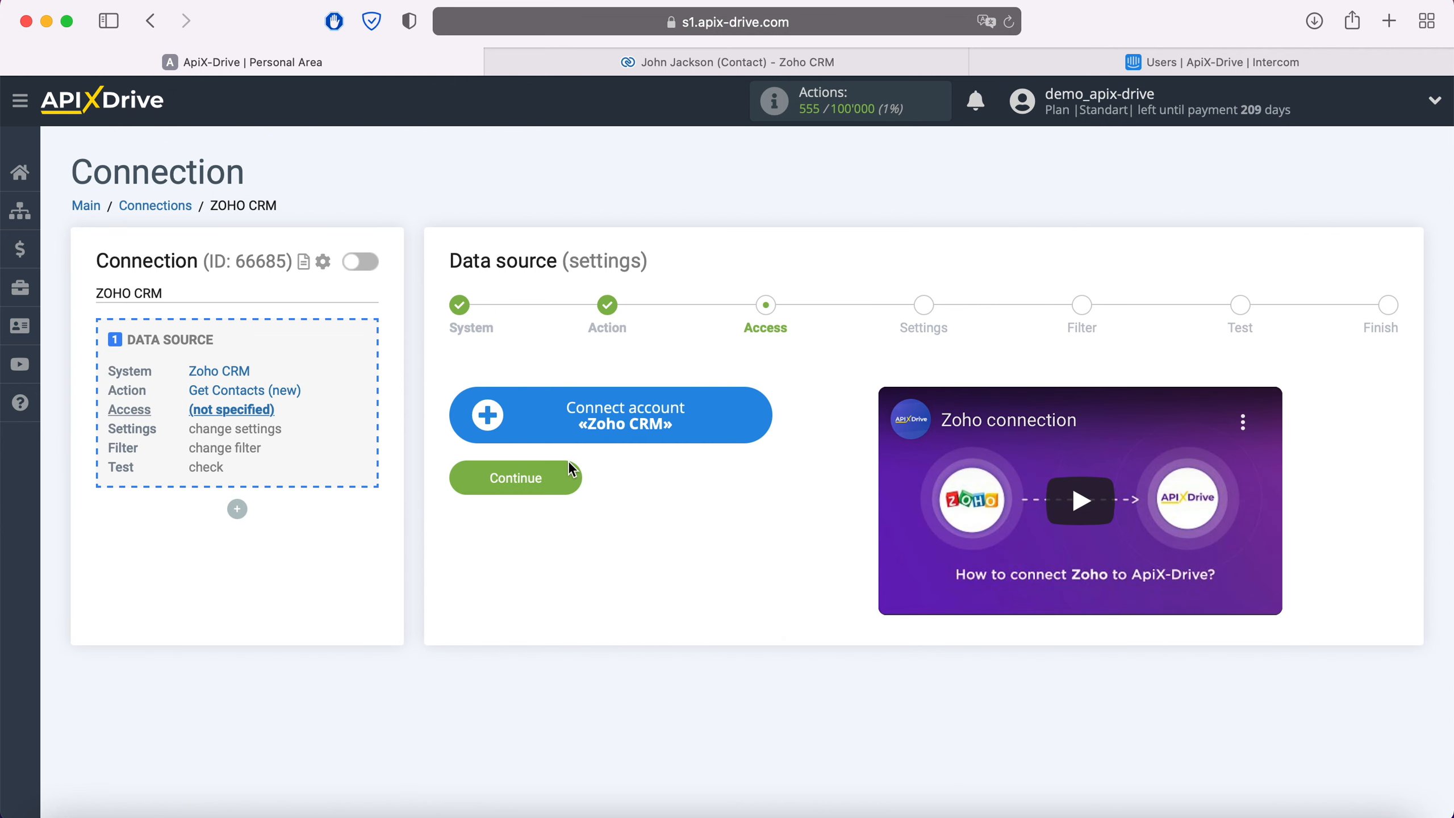
# - Connect the Zoho CRM account by signing in with the account e-mail and password and accepting the access request
pyautogui.click(757, 410)
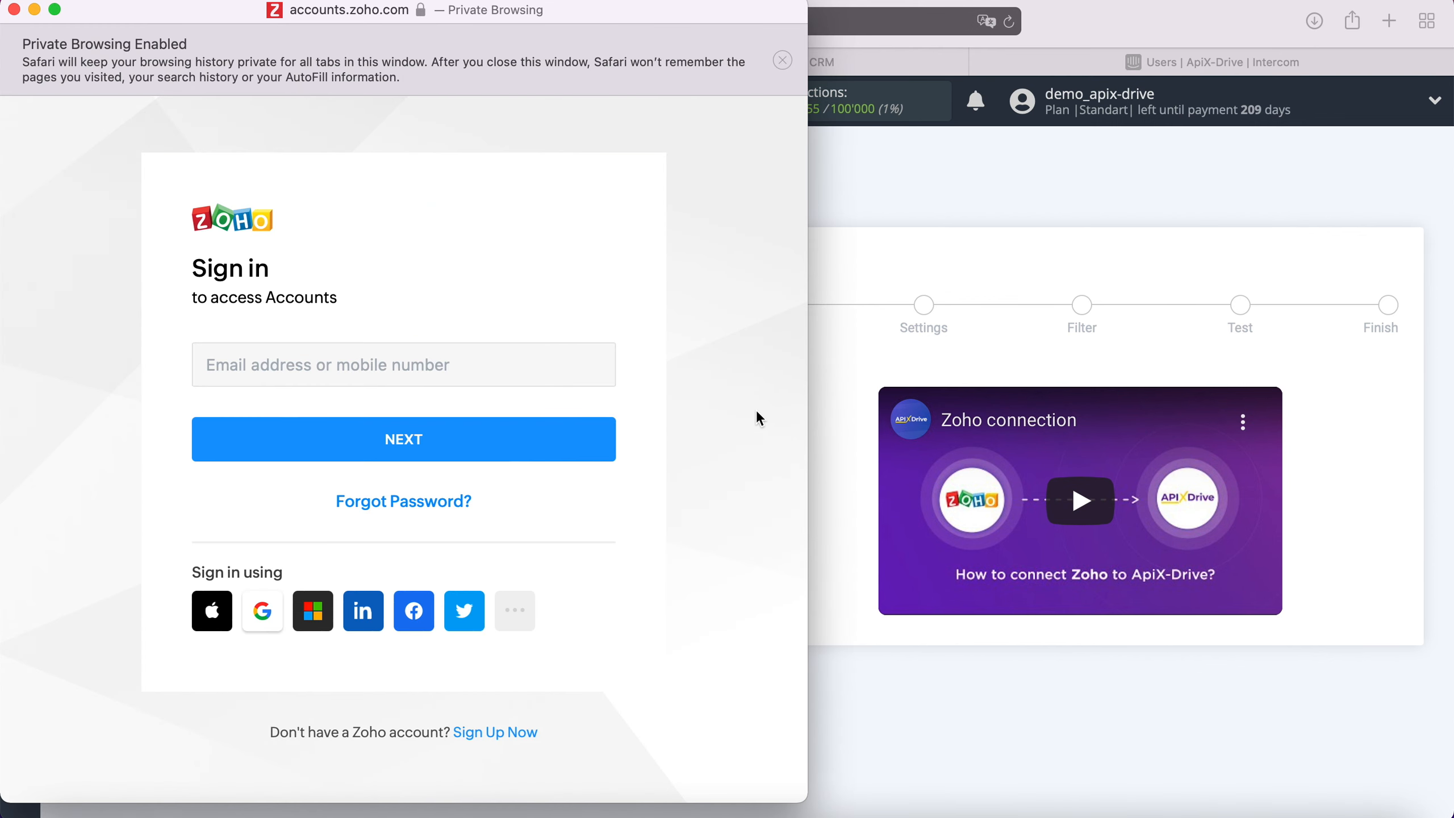
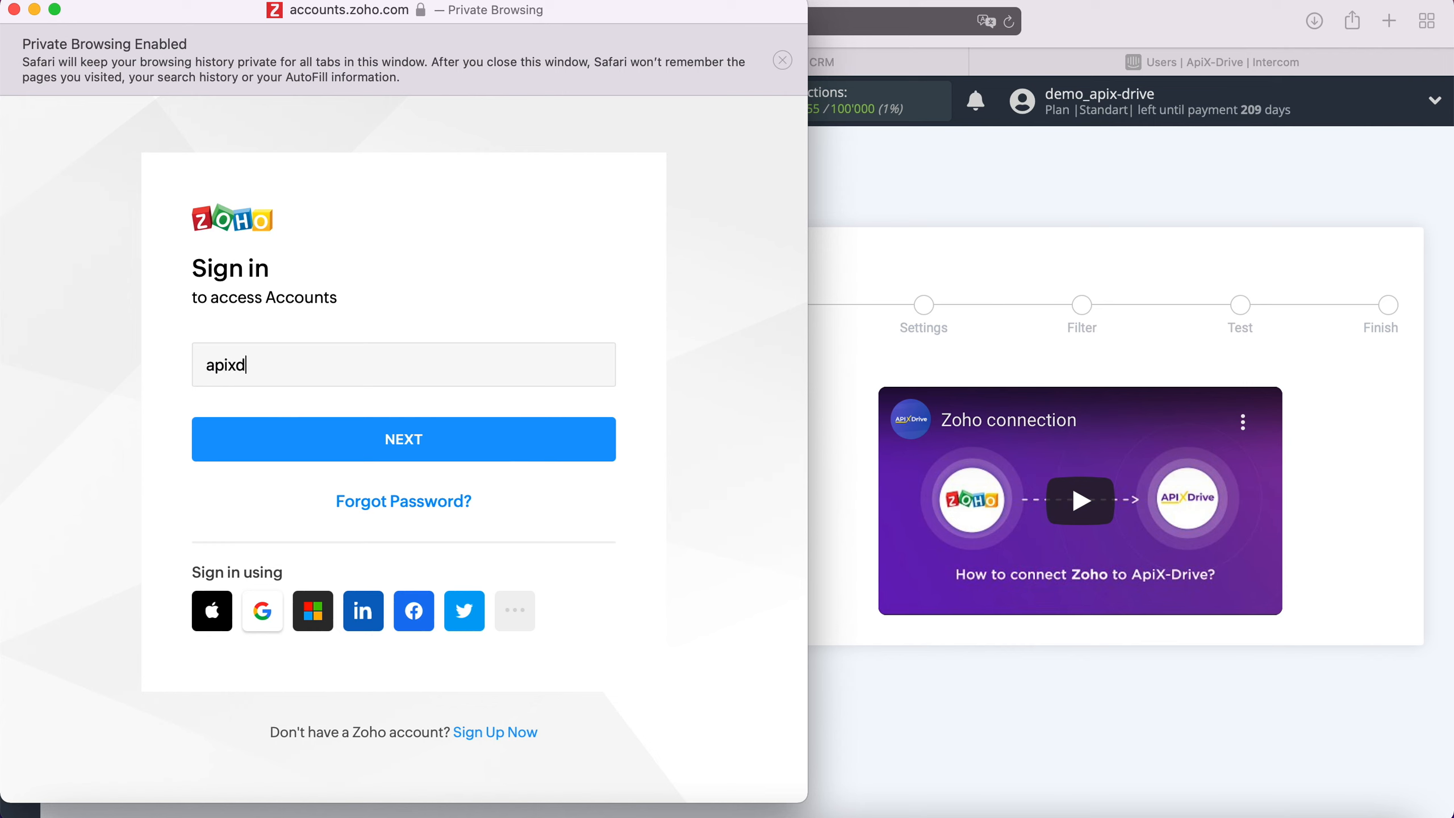
pyautogui.click(555, 440)
pyautogui.write('•••••••••')
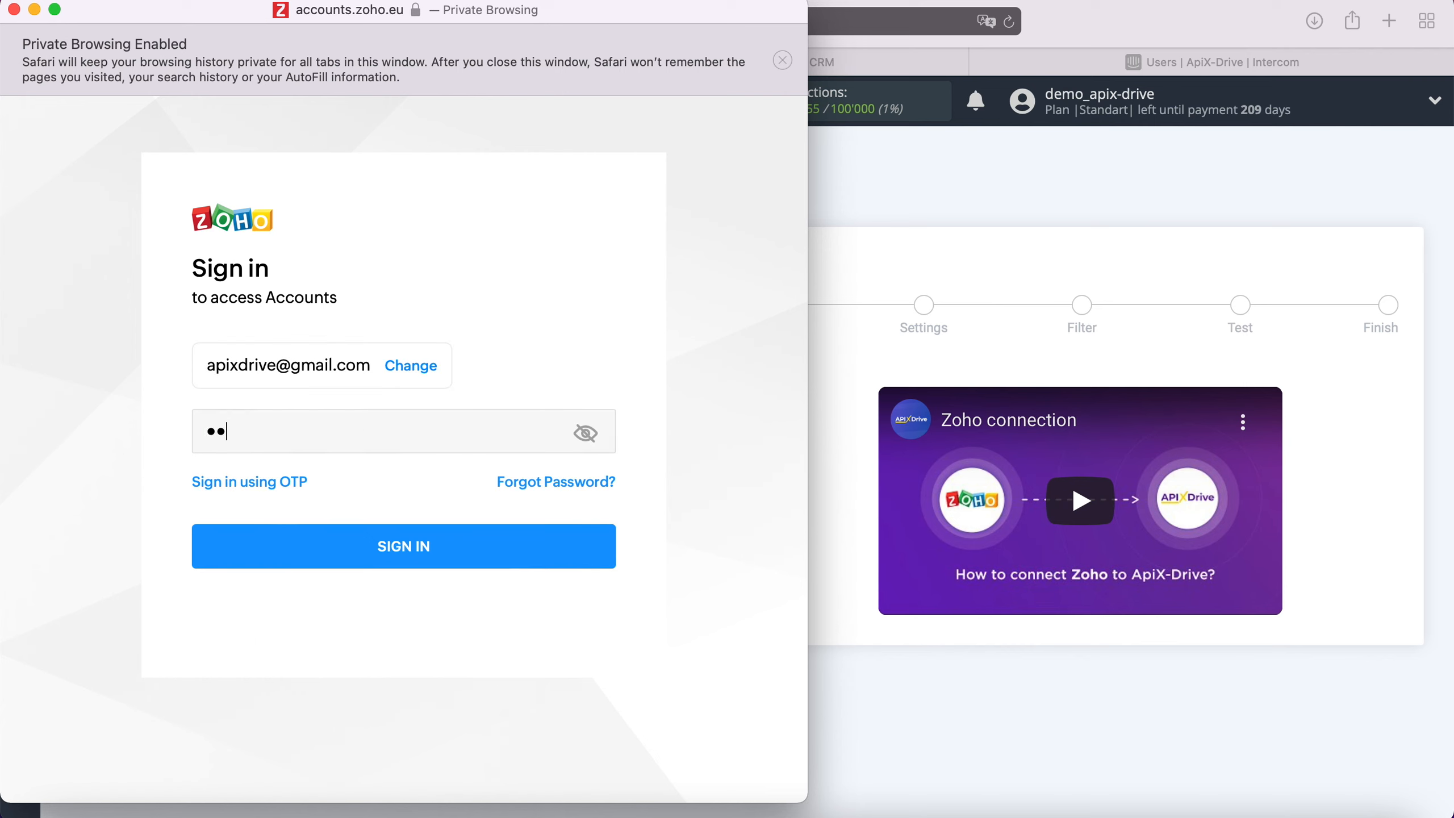
pyautogui.write('•••')
pyautogui.click(453, 548)
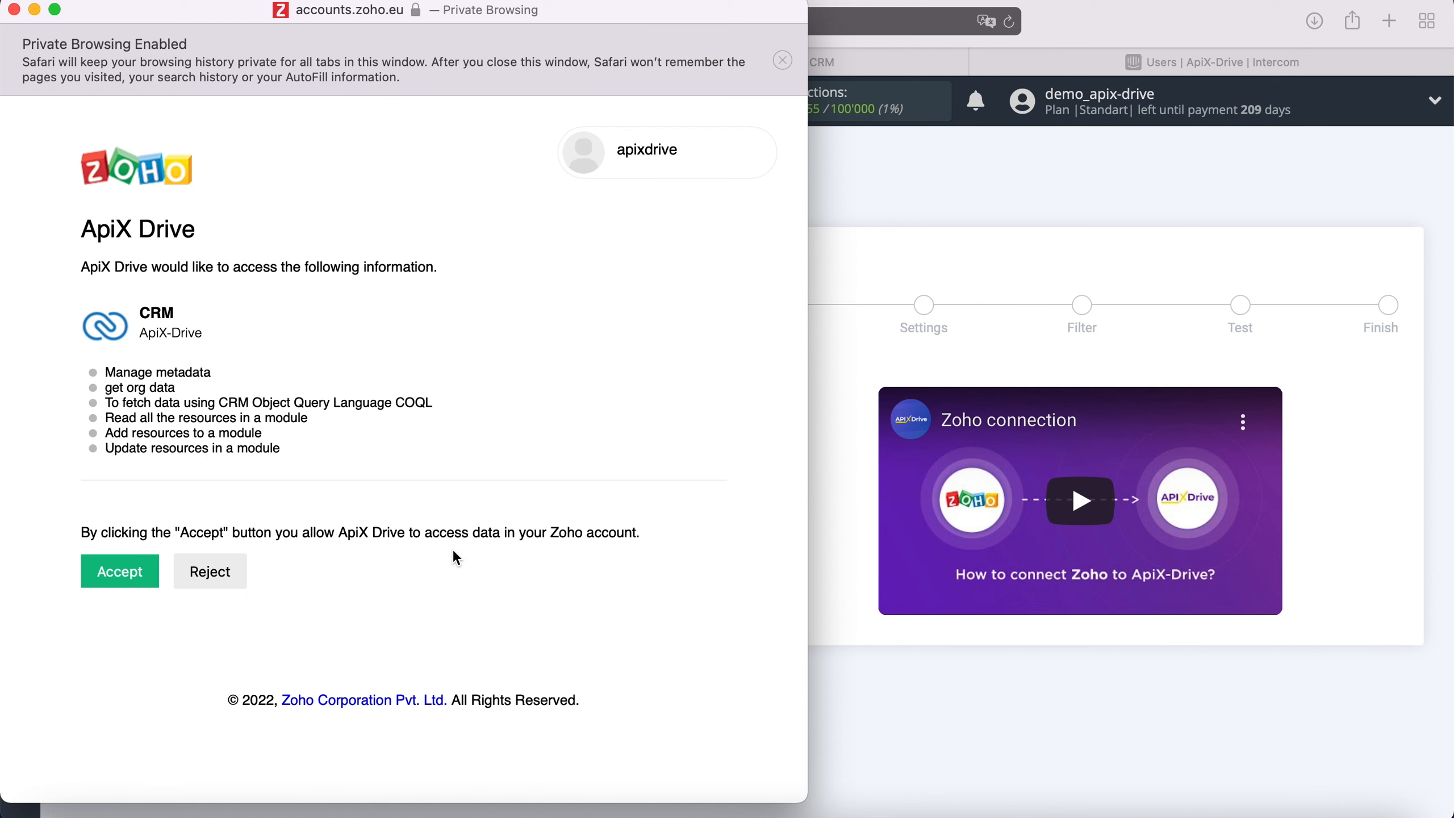
pyautogui.click(149, 577)
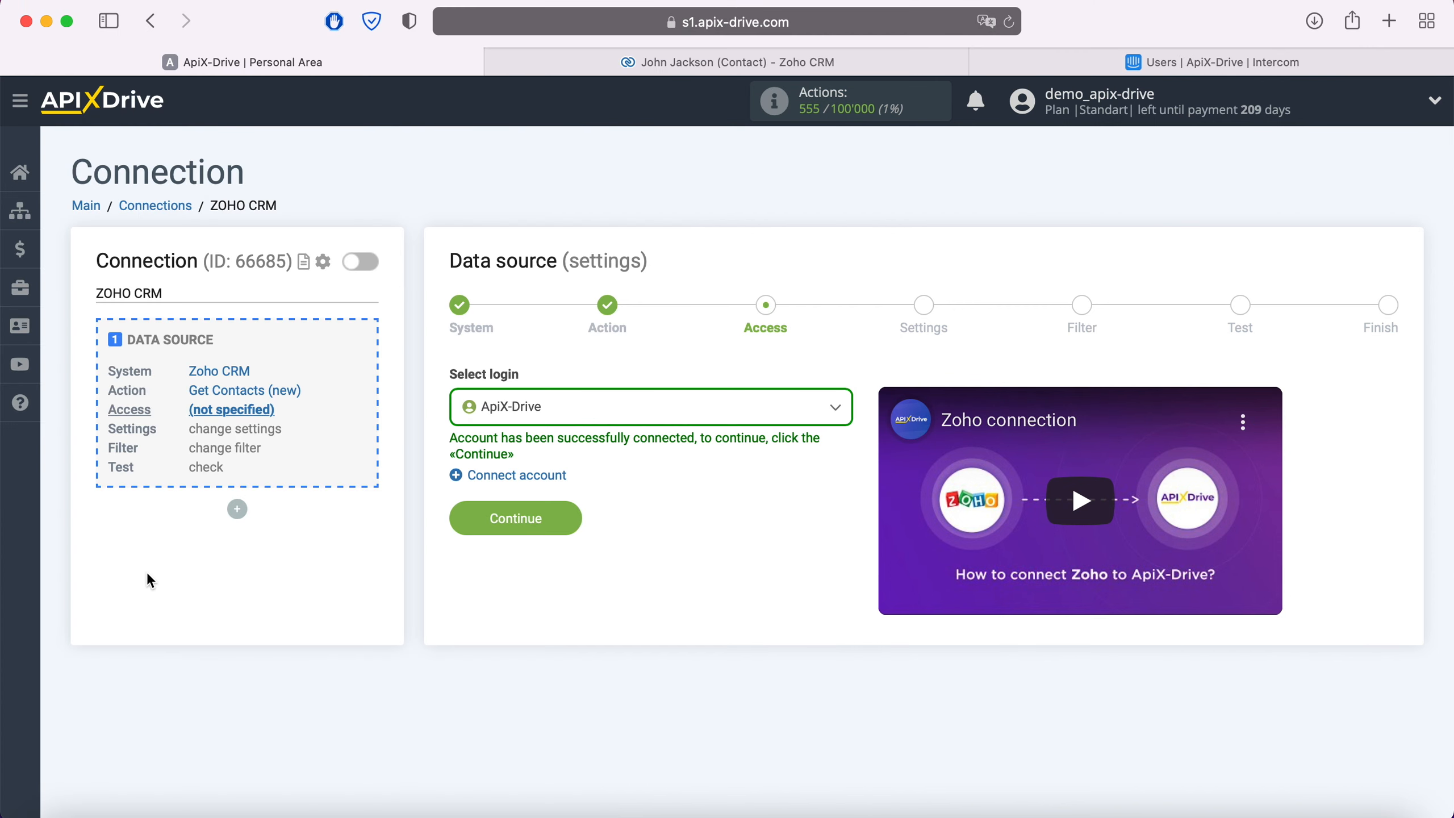
# - Choose the connected ApiX-Drive login for the Zoho CRM source and continue to its settings
pyautogui.click(592, 414)
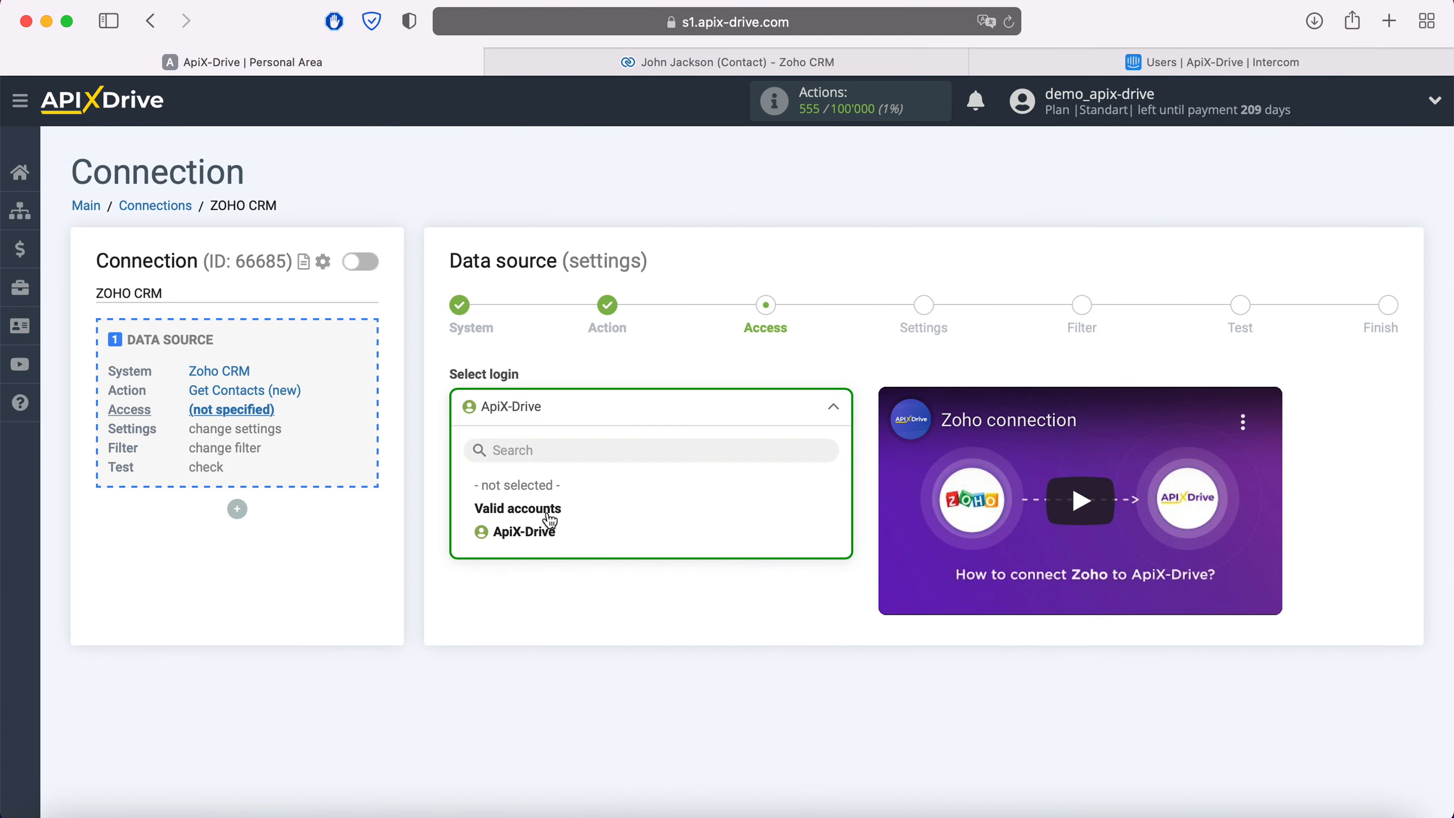
pyautogui.click(507, 529)
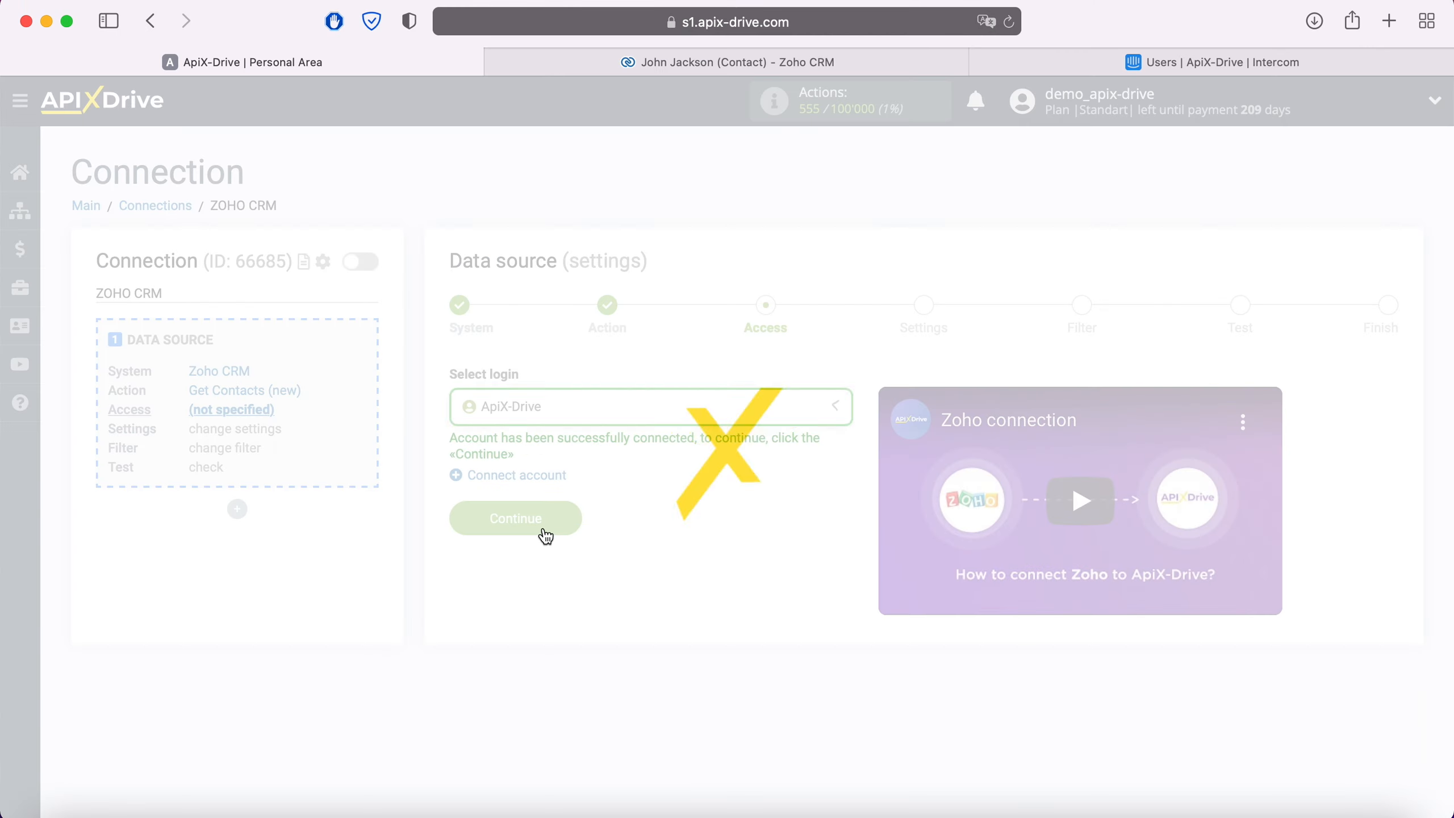
pyautogui.click(572, 520)
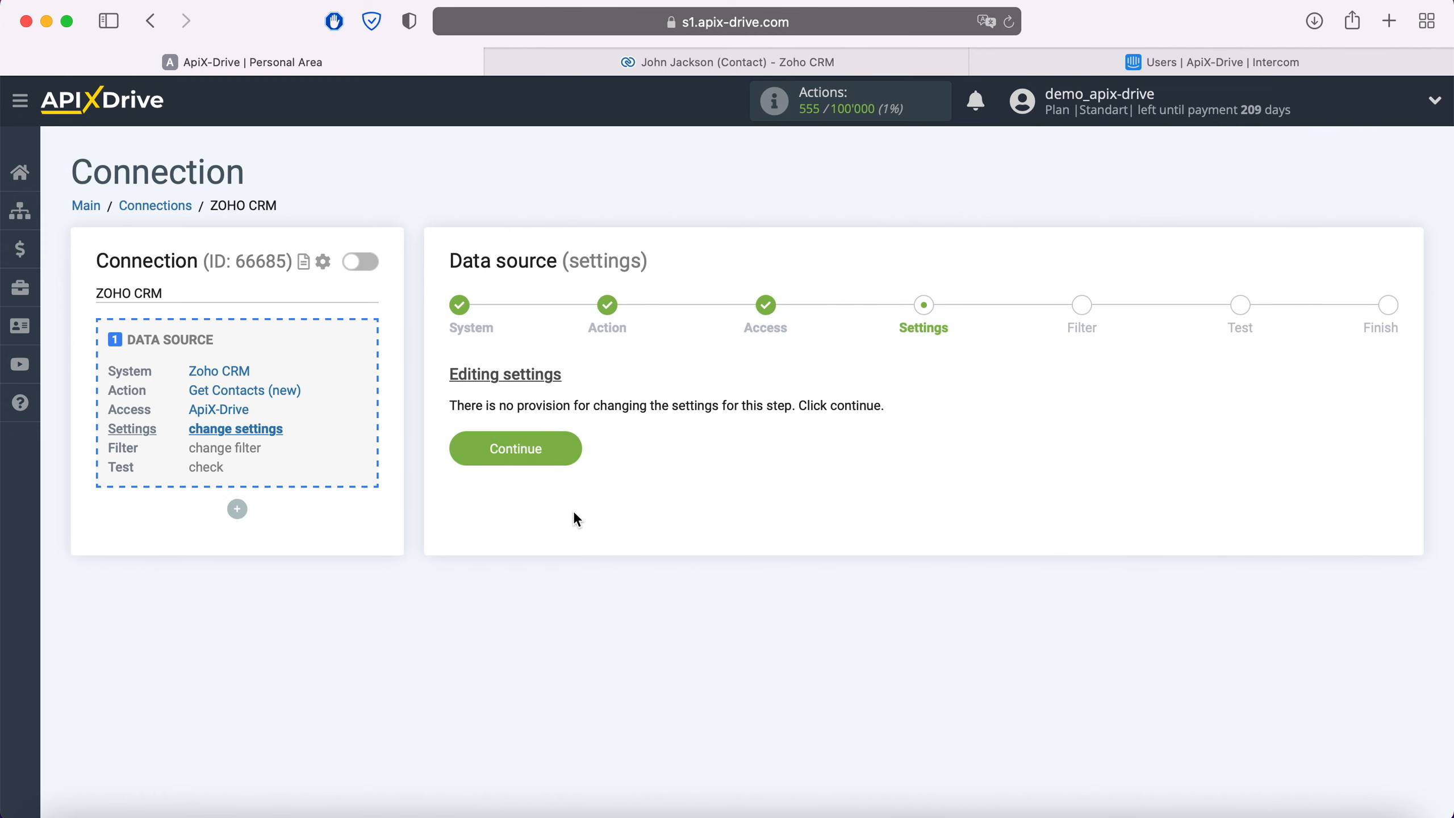
# - Continue through the source settings without adding a filter, review the Zoho CRM test data and complete the data source setup
pyautogui.click(573, 450)
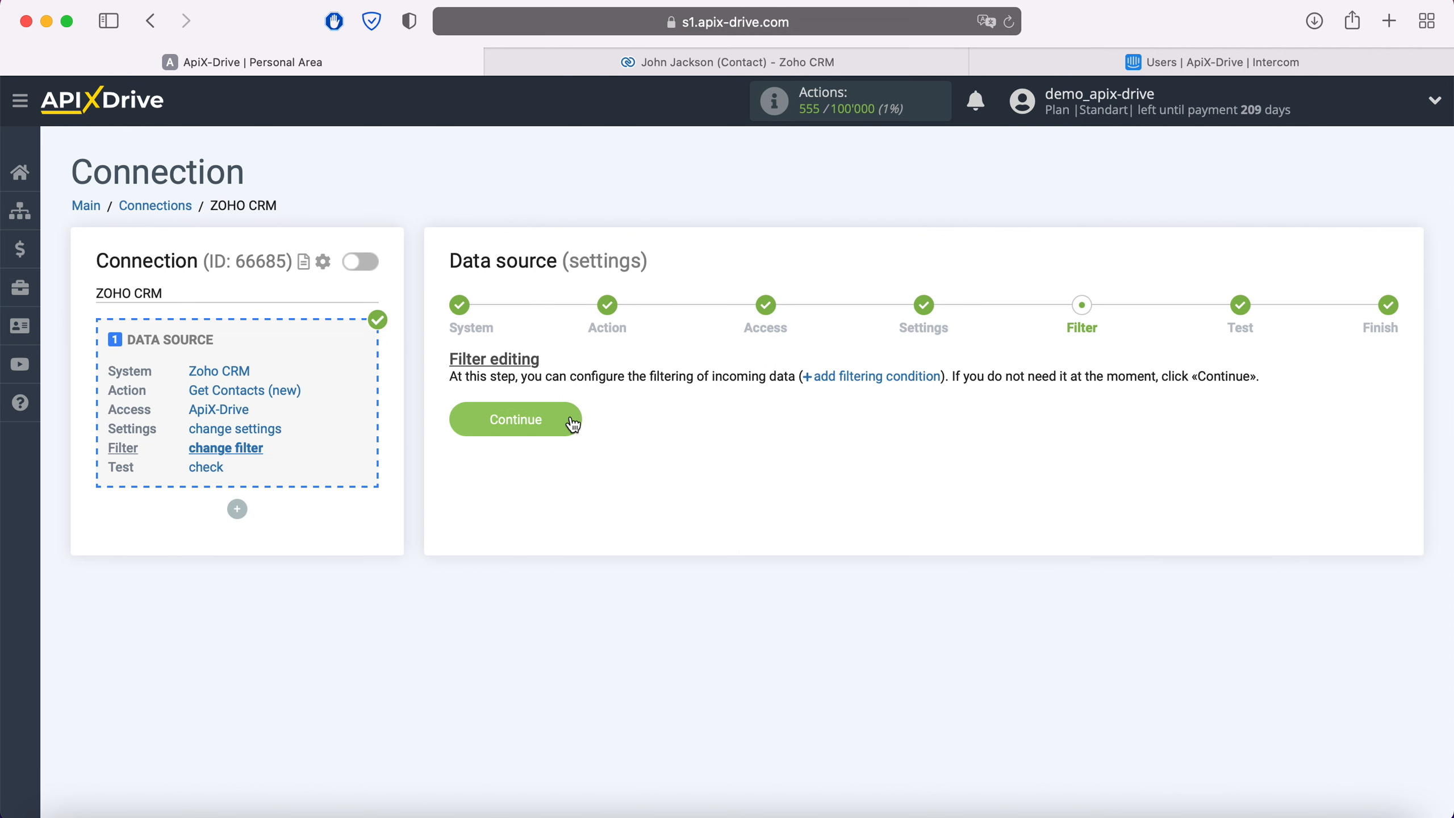
pyautogui.click(572, 419)
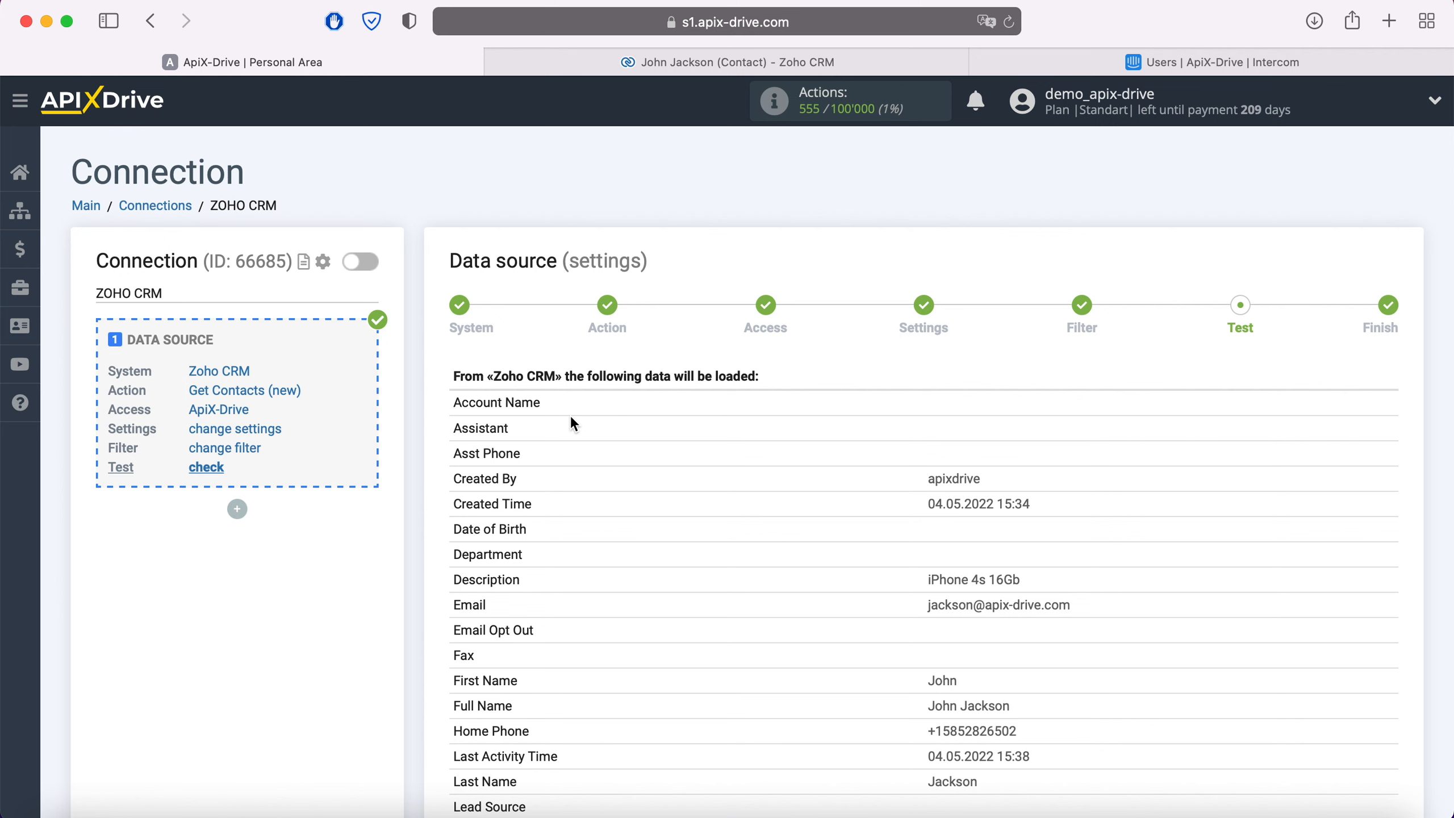
pyautogui.scroll(-12, 572, 418)
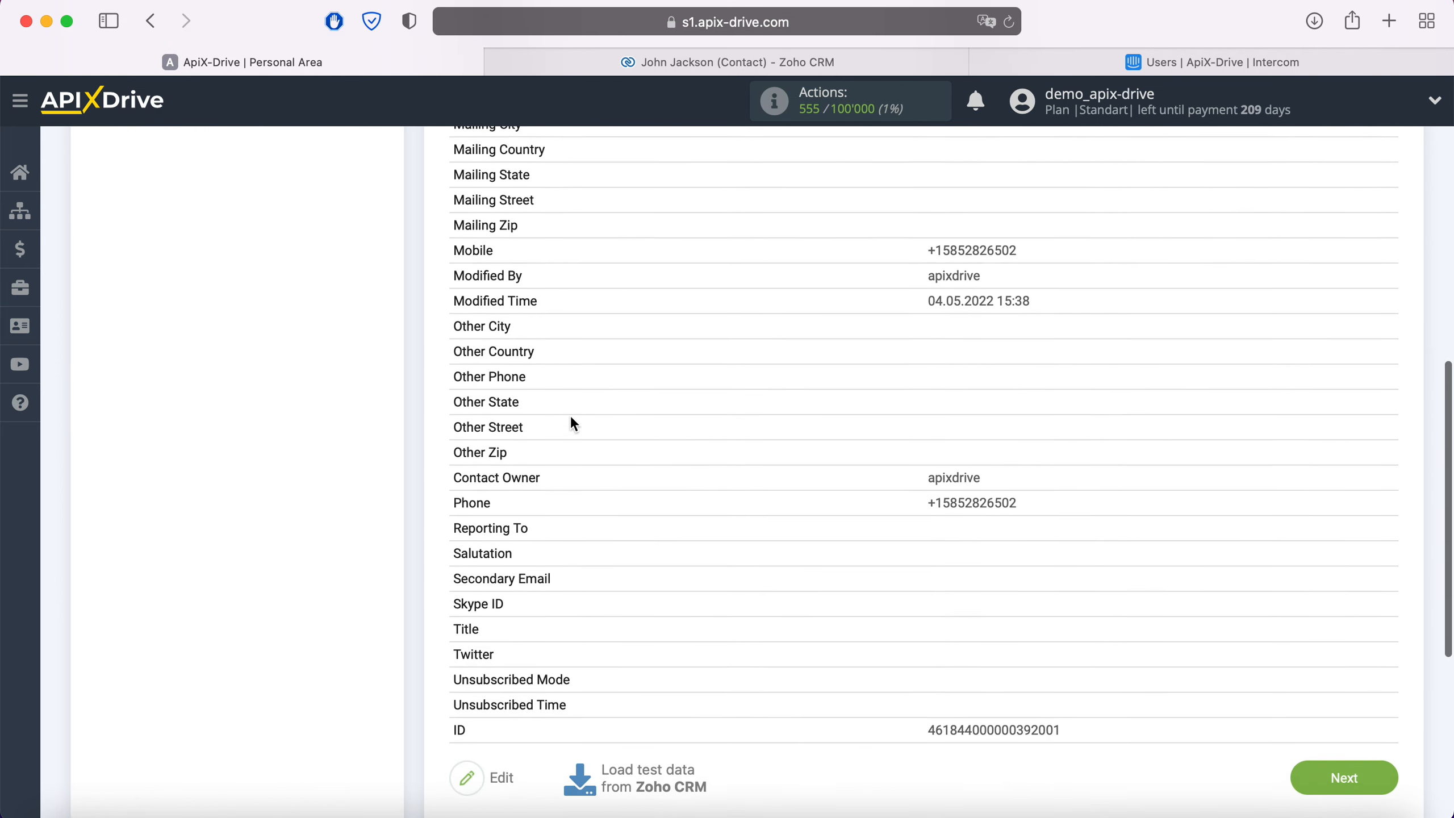
pyautogui.scroll(-1, 570, 413)
pyautogui.click(1375, 726)
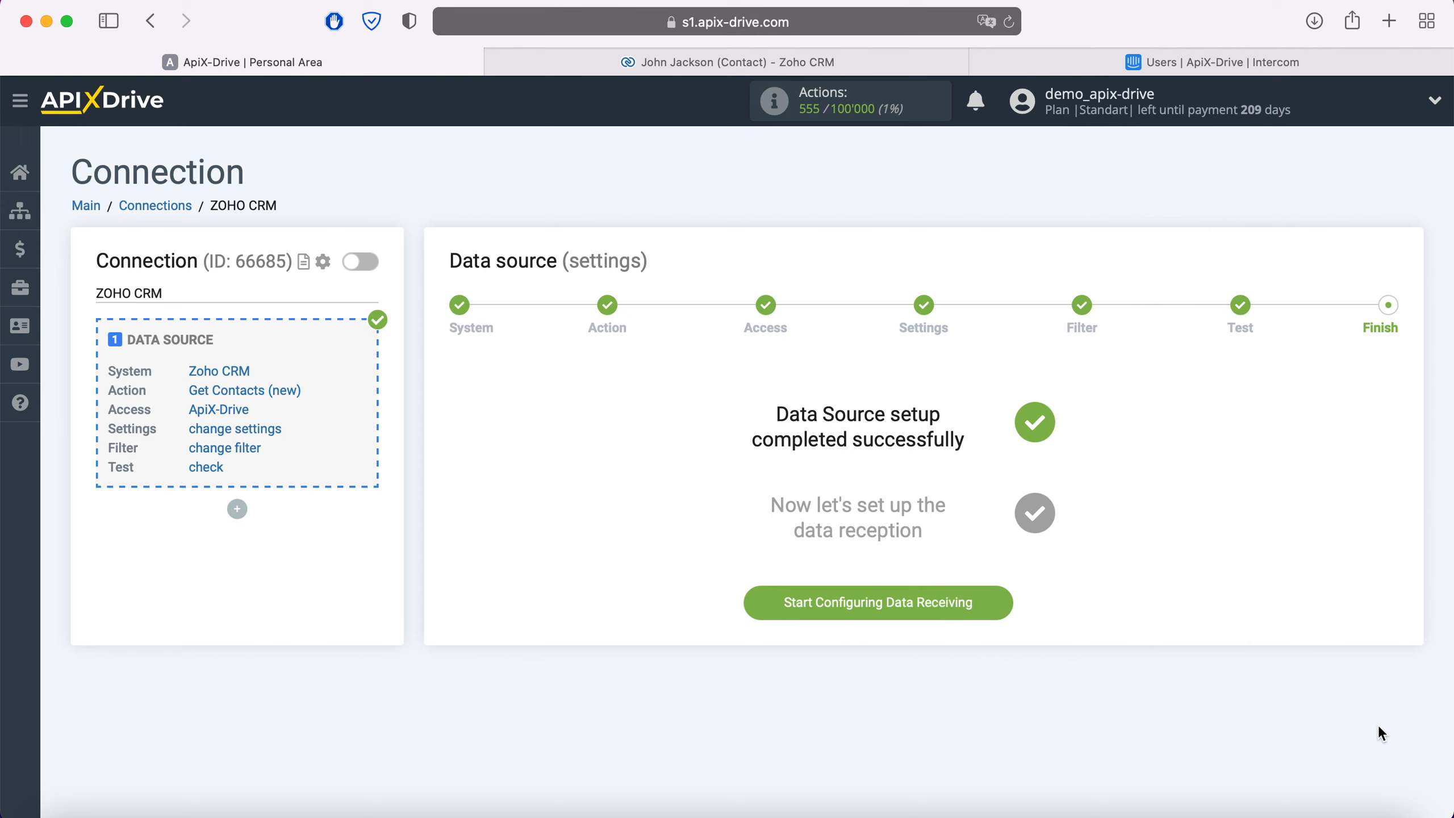
# - Start configuring data receiving and choose Intercom as the data destination system
pyautogui.click(1003, 612)
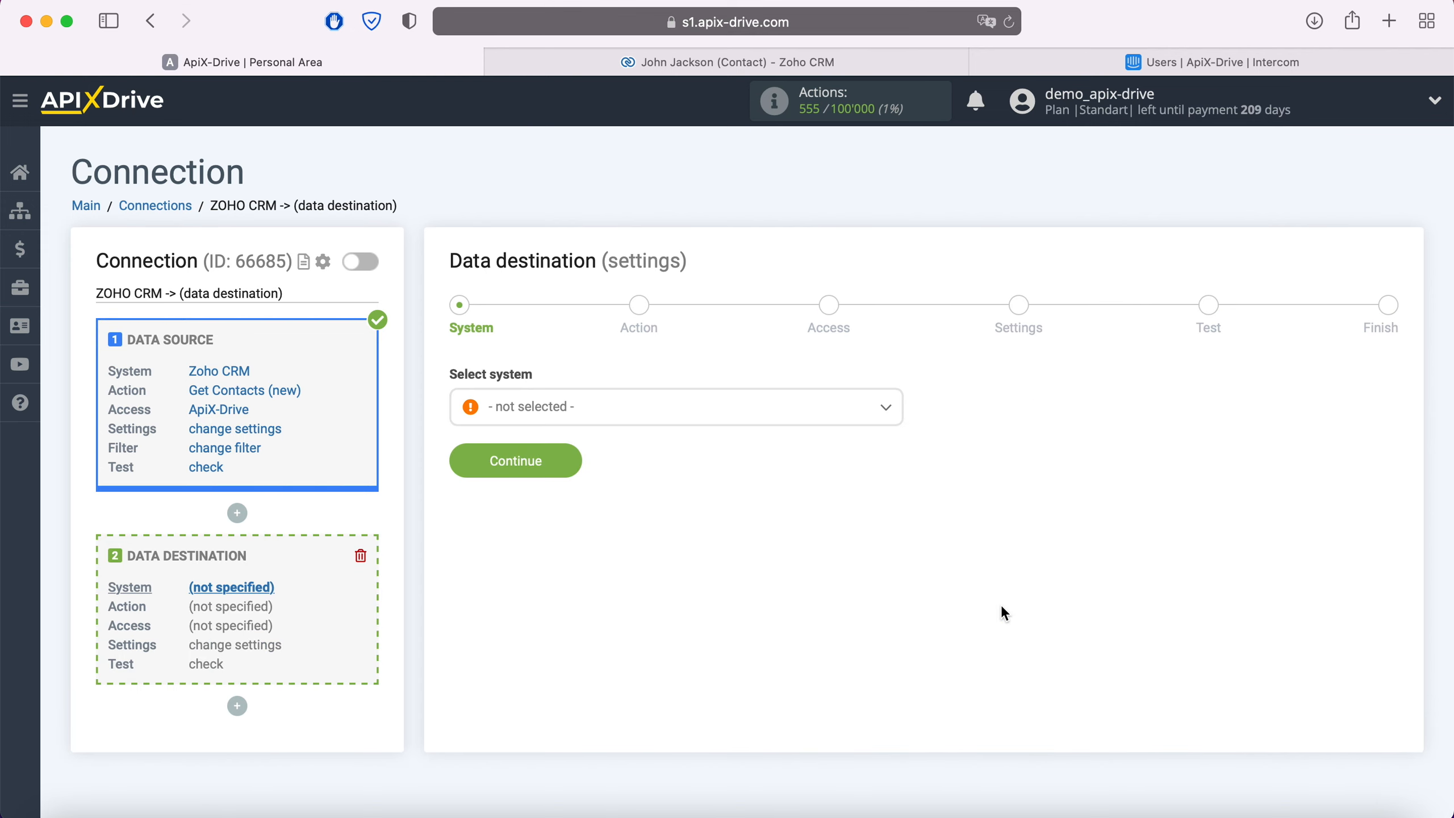
pyautogui.click(752, 416)
pyautogui.scroll(-10, 735, 558)
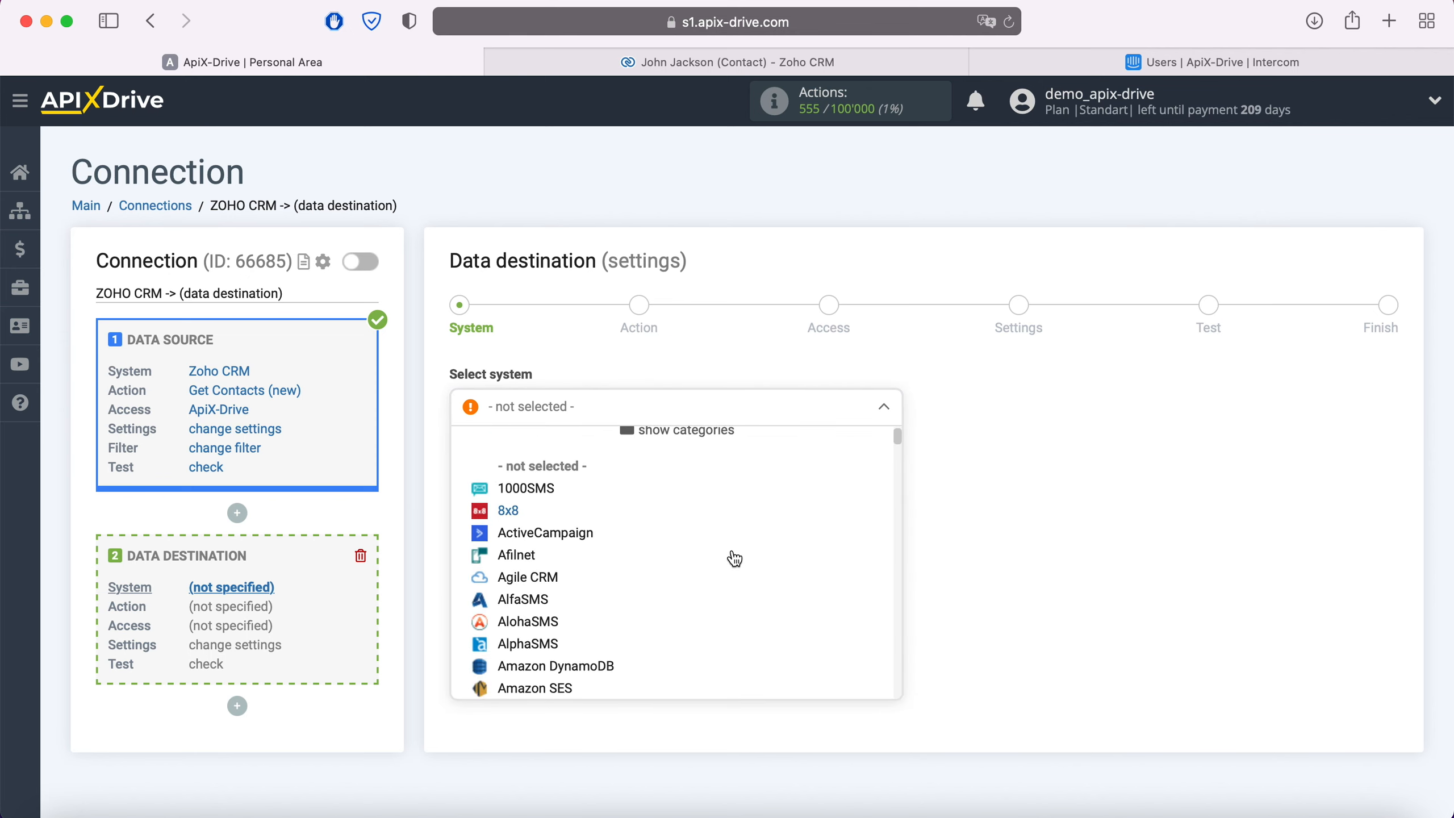
pyautogui.scroll(-12, 734, 558)
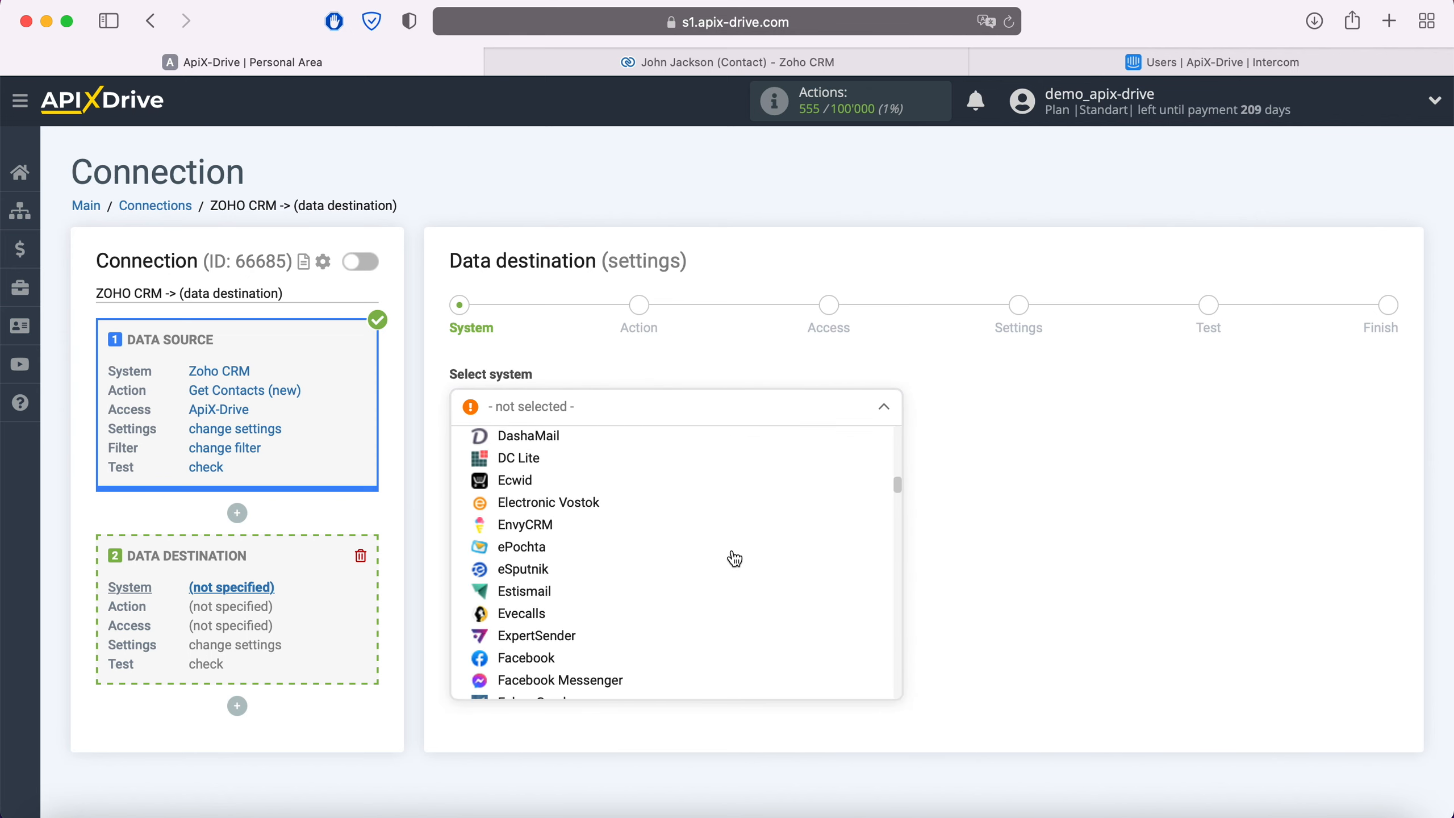
pyautogui.scroll(-3, 734, 559)
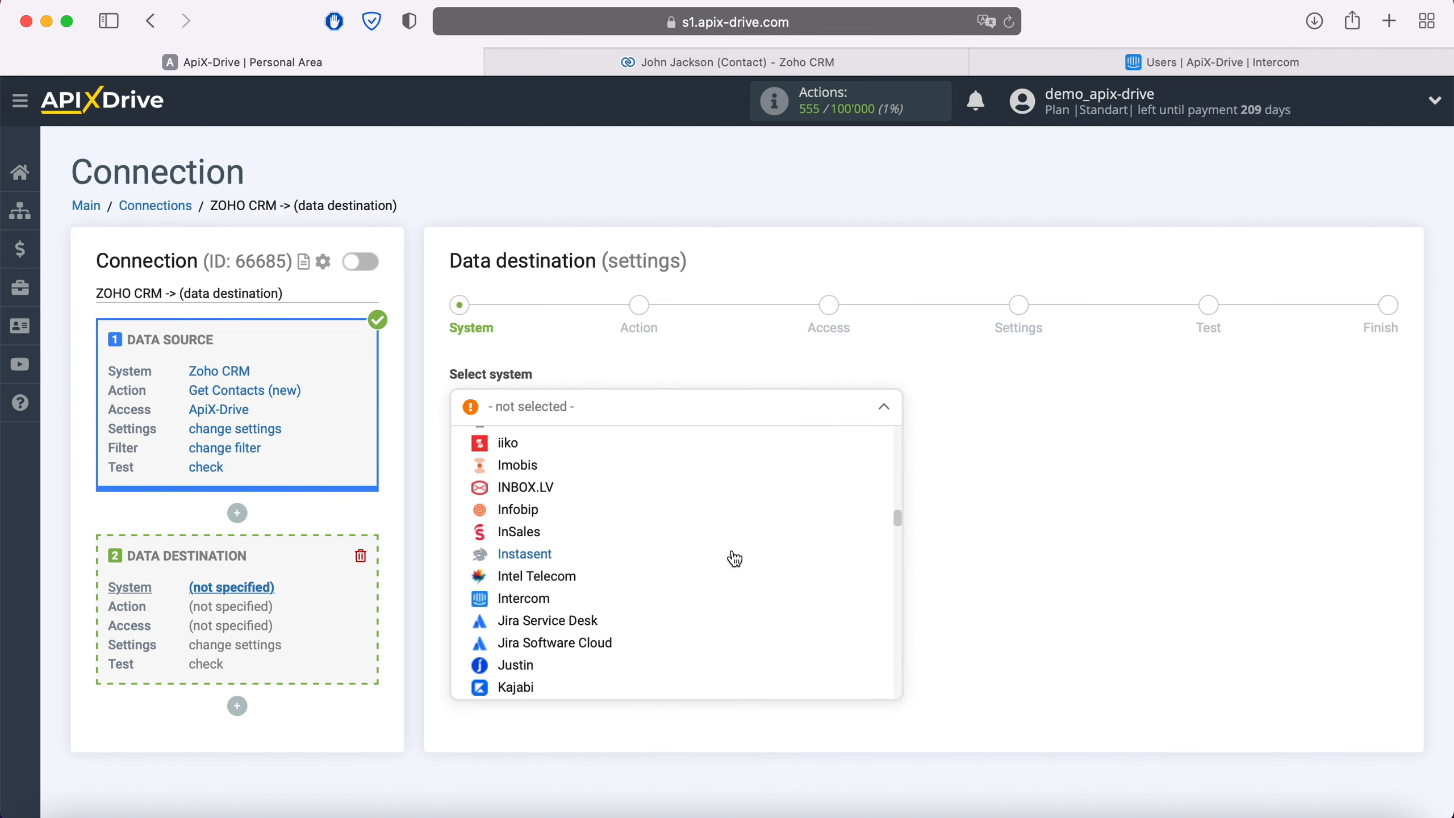
pyautogui.click(551, 600)
pyautogui.click(567, 461)
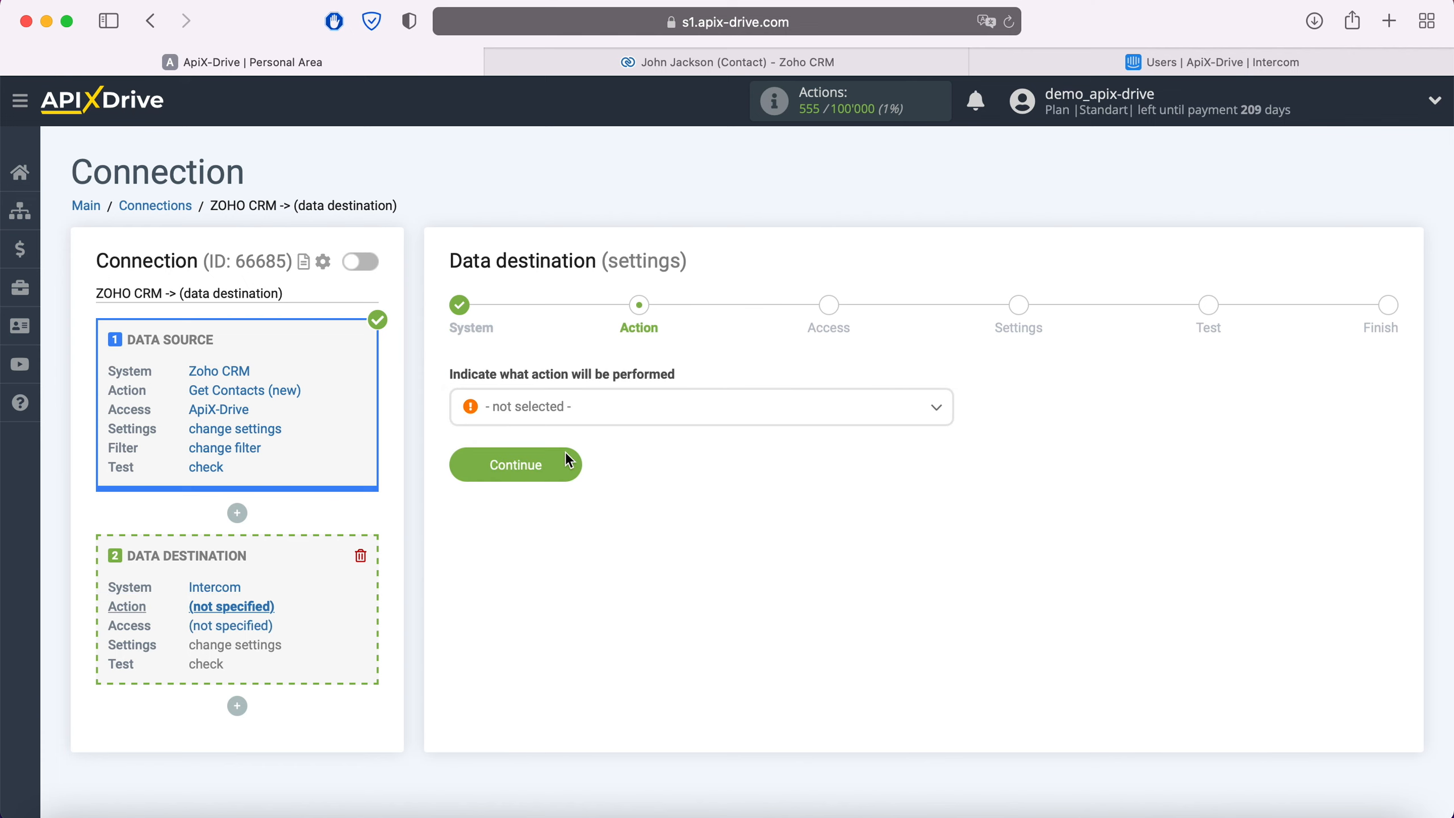
# - Set the destination action to Create User / Lead and proceed to the access stage
pyautogui.click(612, 418)
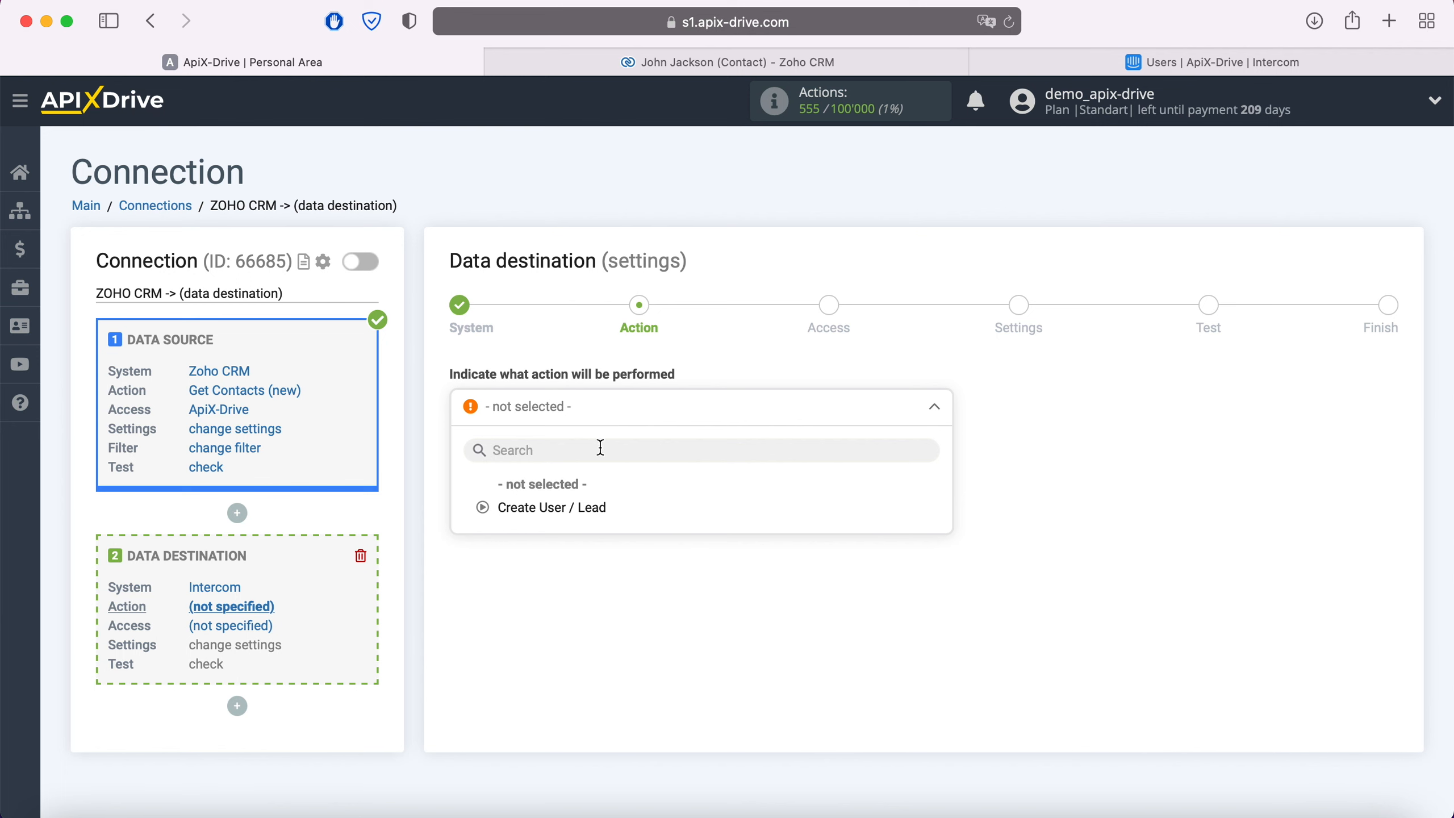
pyautogui.click(584, 507)
pyautogui.click(569, 469)
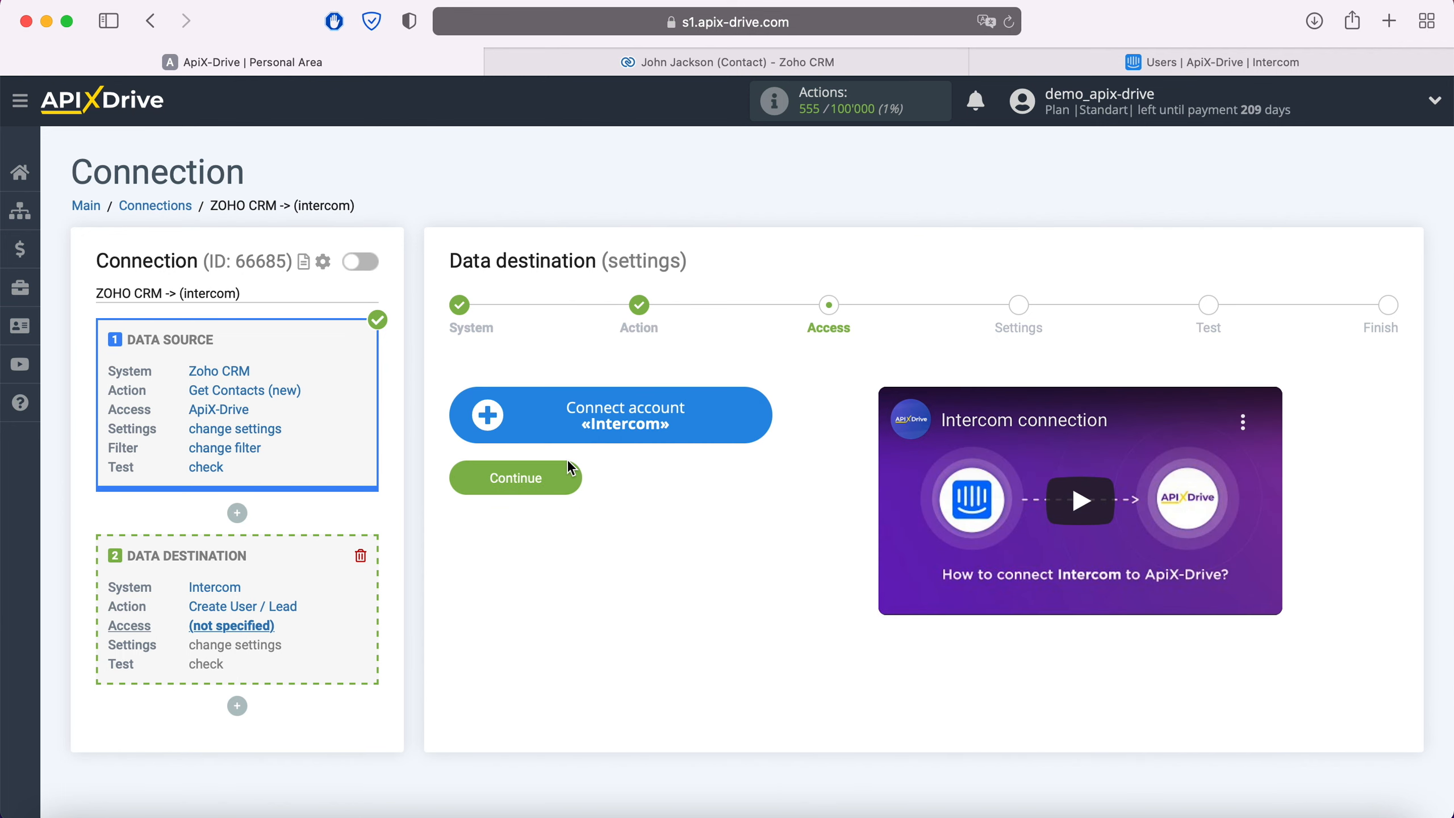
# - Connect the Intercom account by signing in with the saved work e-mail and password and authorizing access
pyautogui.click(758, 424)
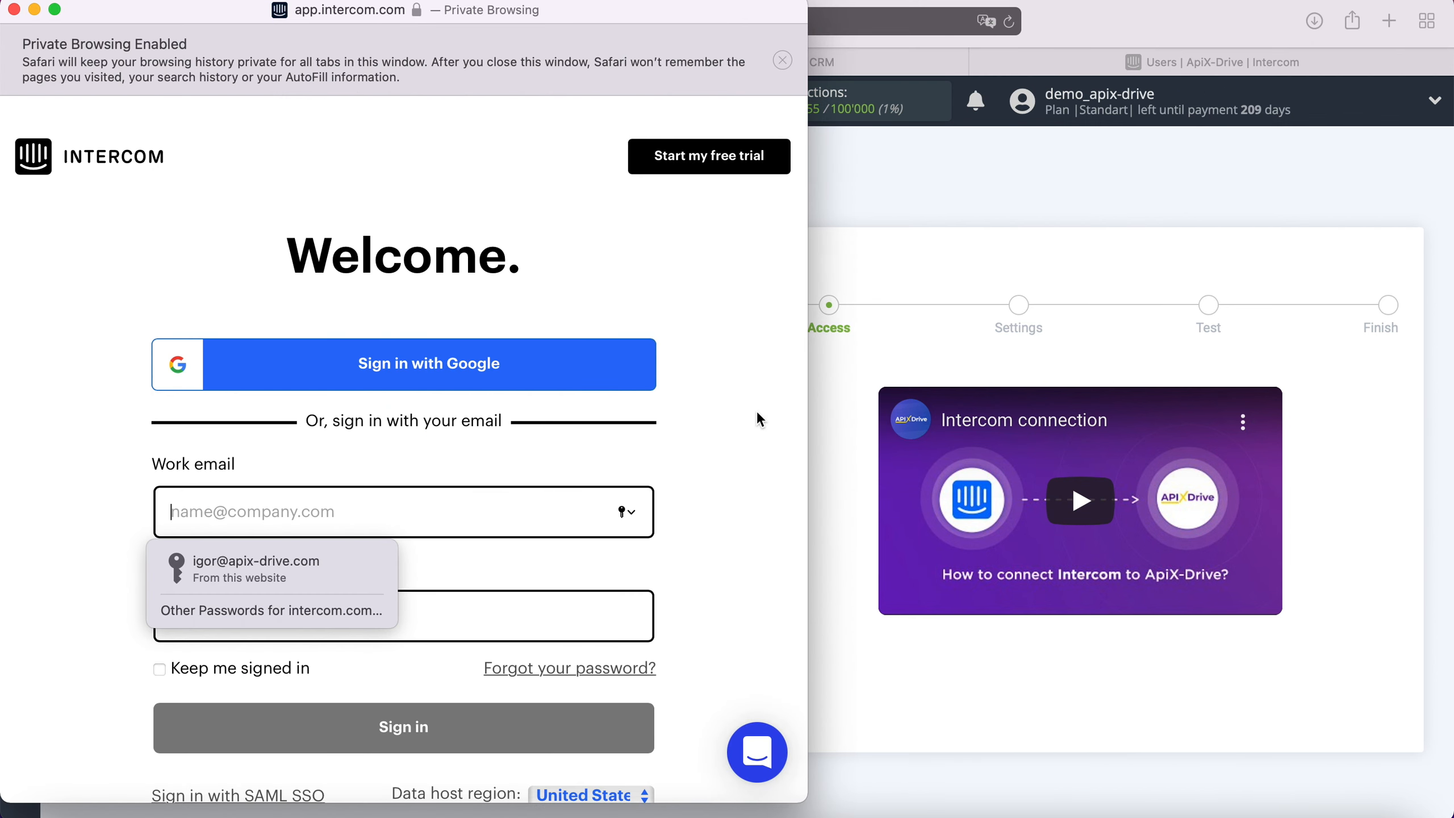
pyautogui.click(343, 575)
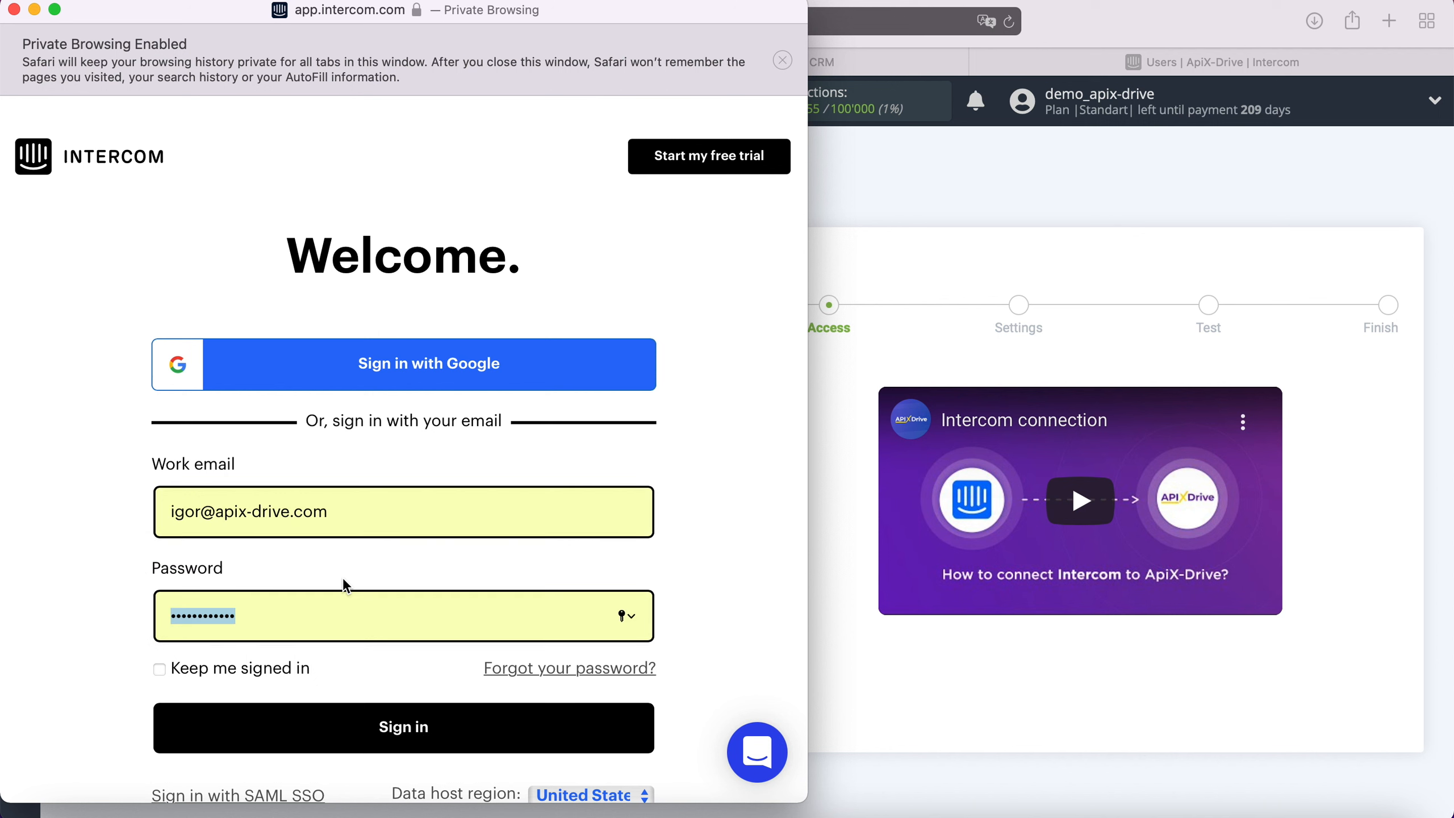
pyautogui.click(444, 729)
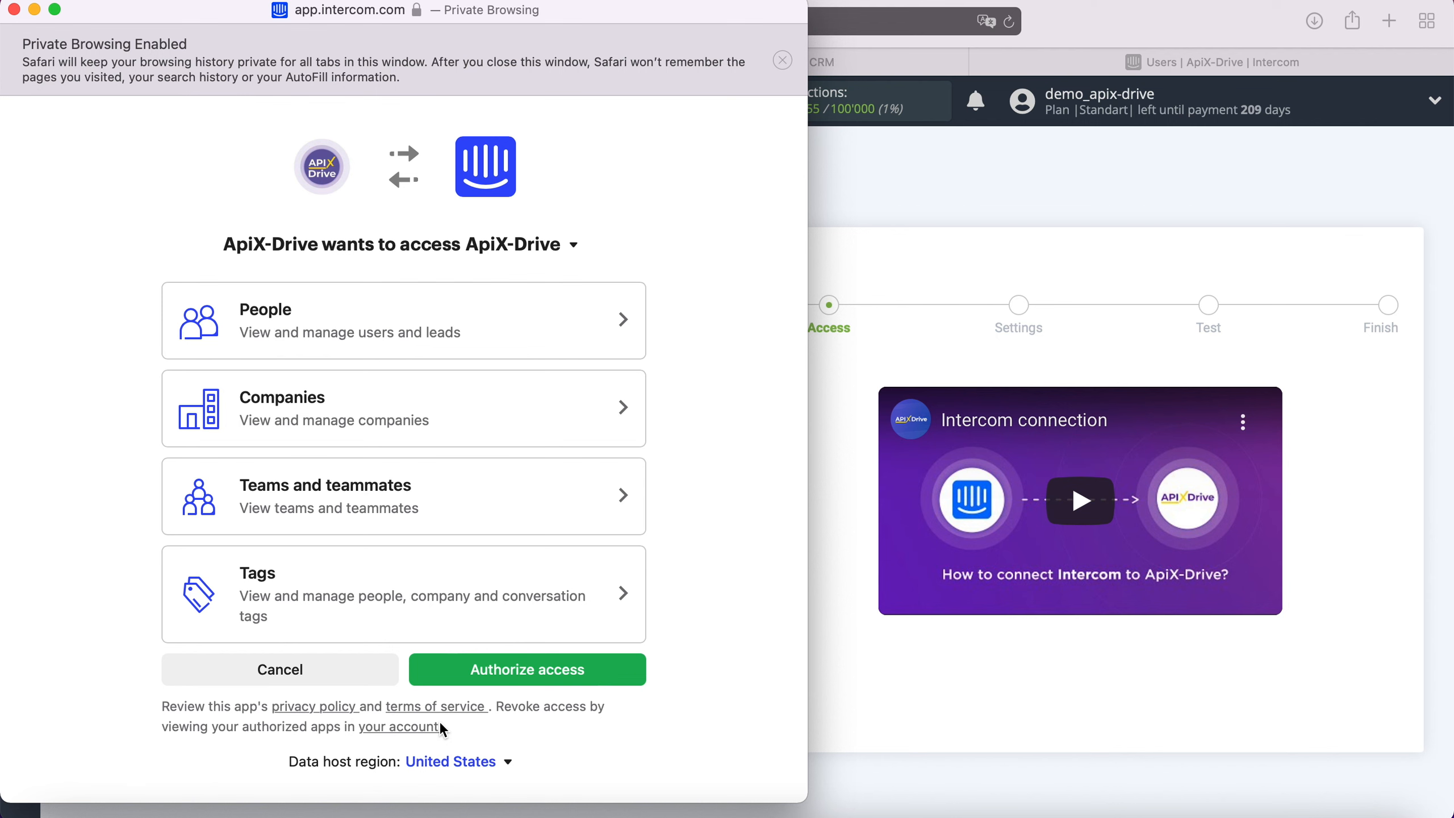
pyautogui.click(607, 669)
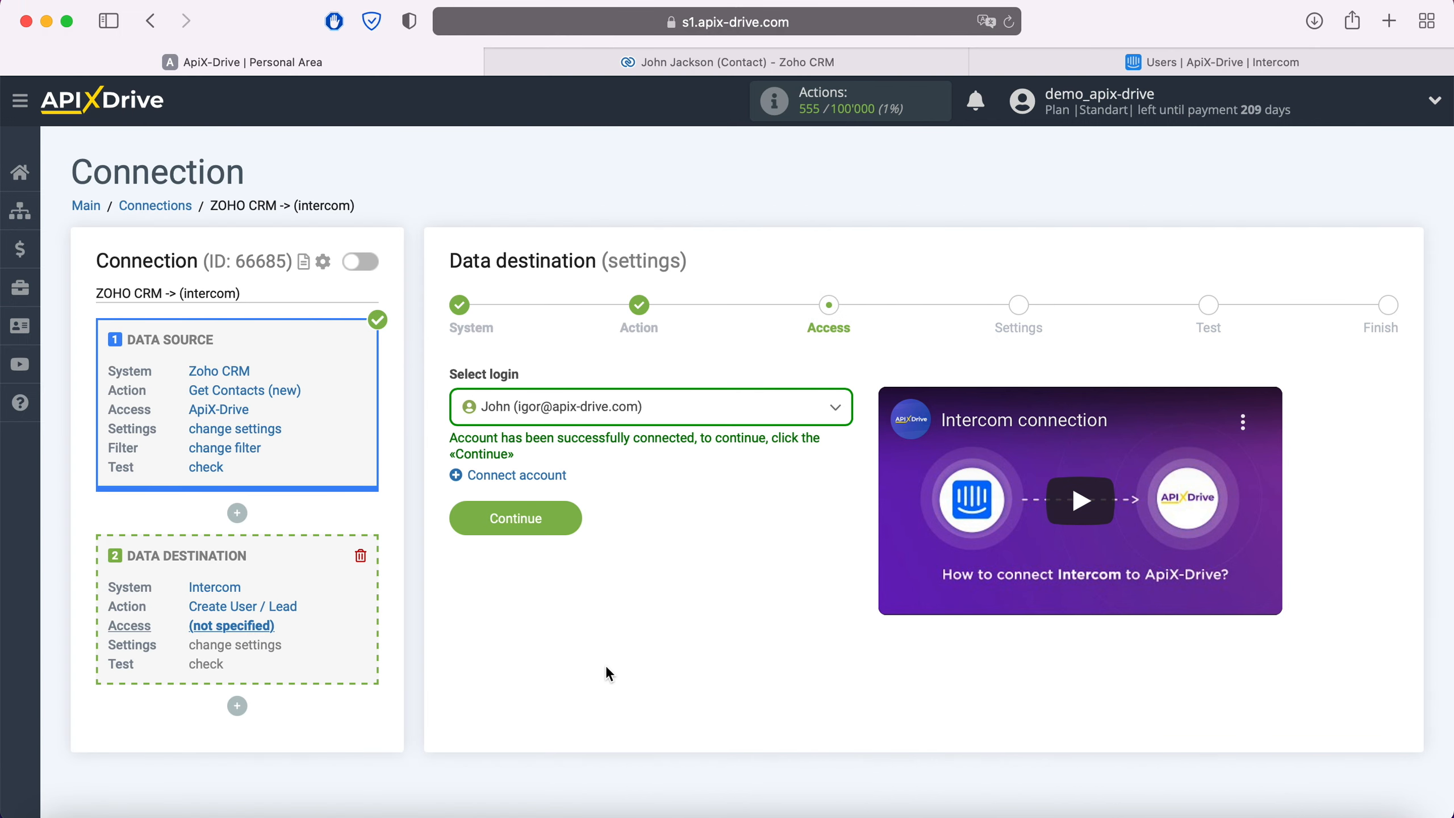
# - Choose the newly connected Intercom login for the data destination and continue to its settings
pyautogui.click(678, 424)
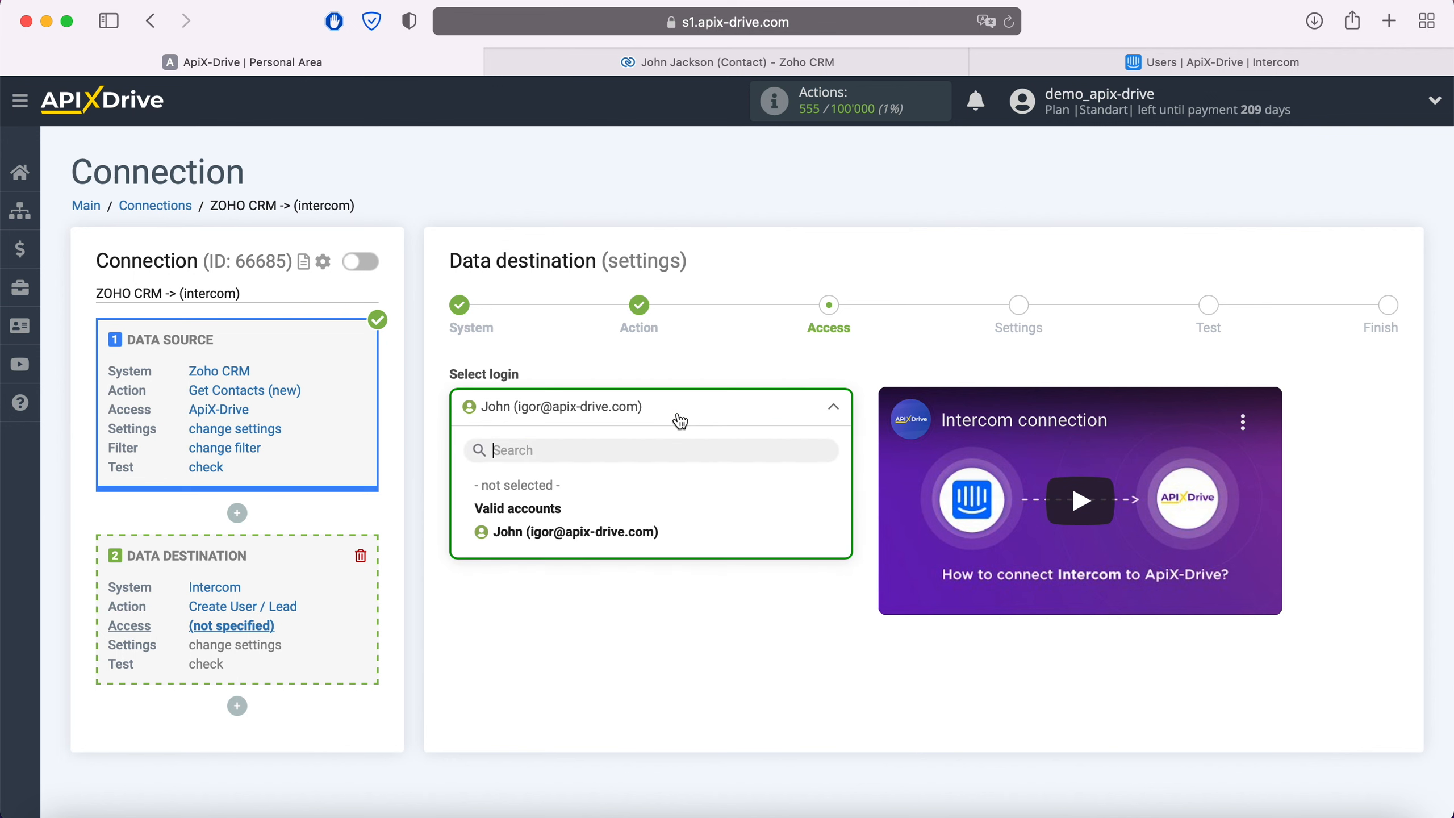
pyautogui.click(645, 531)
pyautogui.click(566, 516)
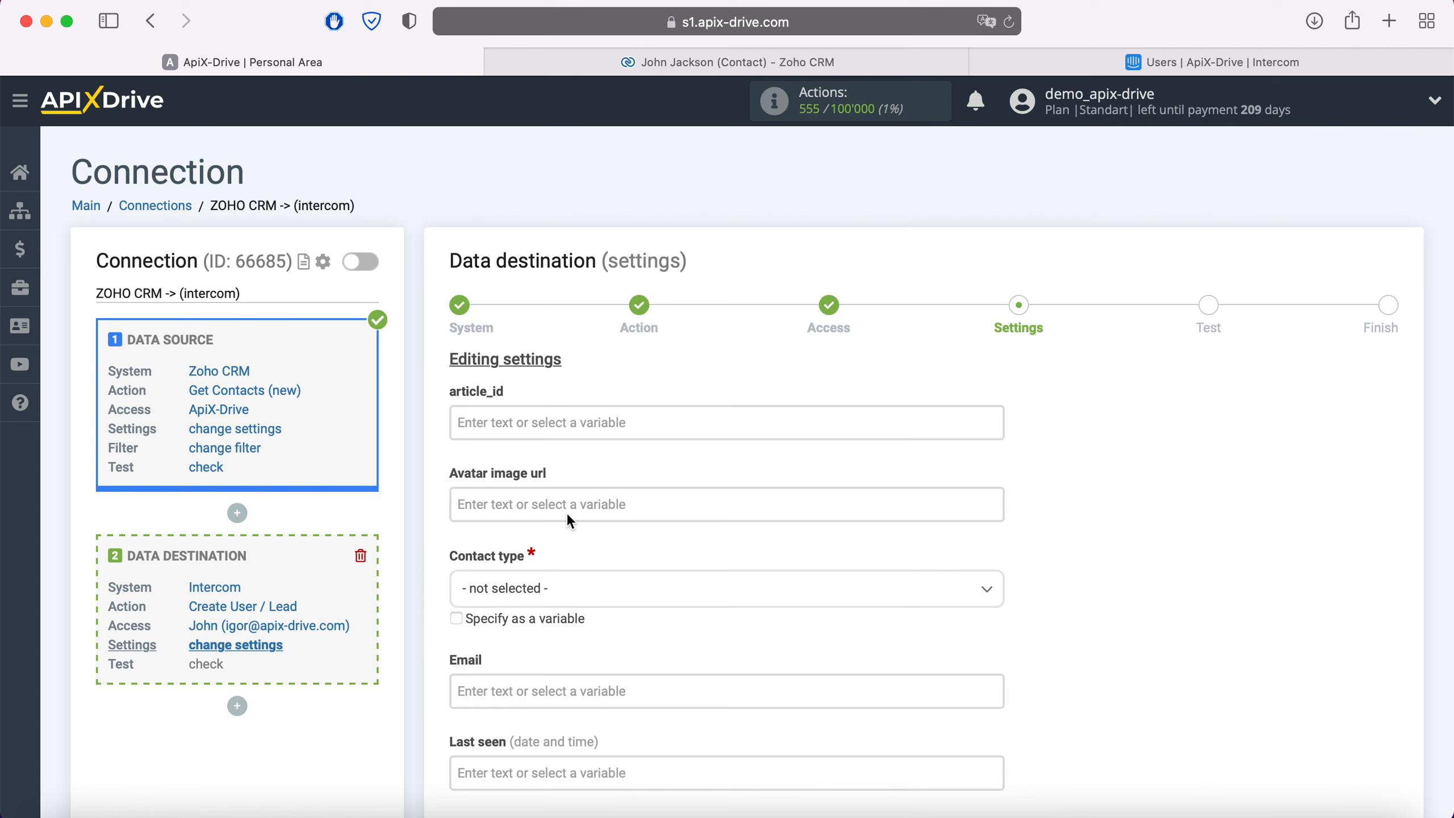
# - Set the contact type to Lead in the Intercom destination settings
pyautogui.click(560, 587)
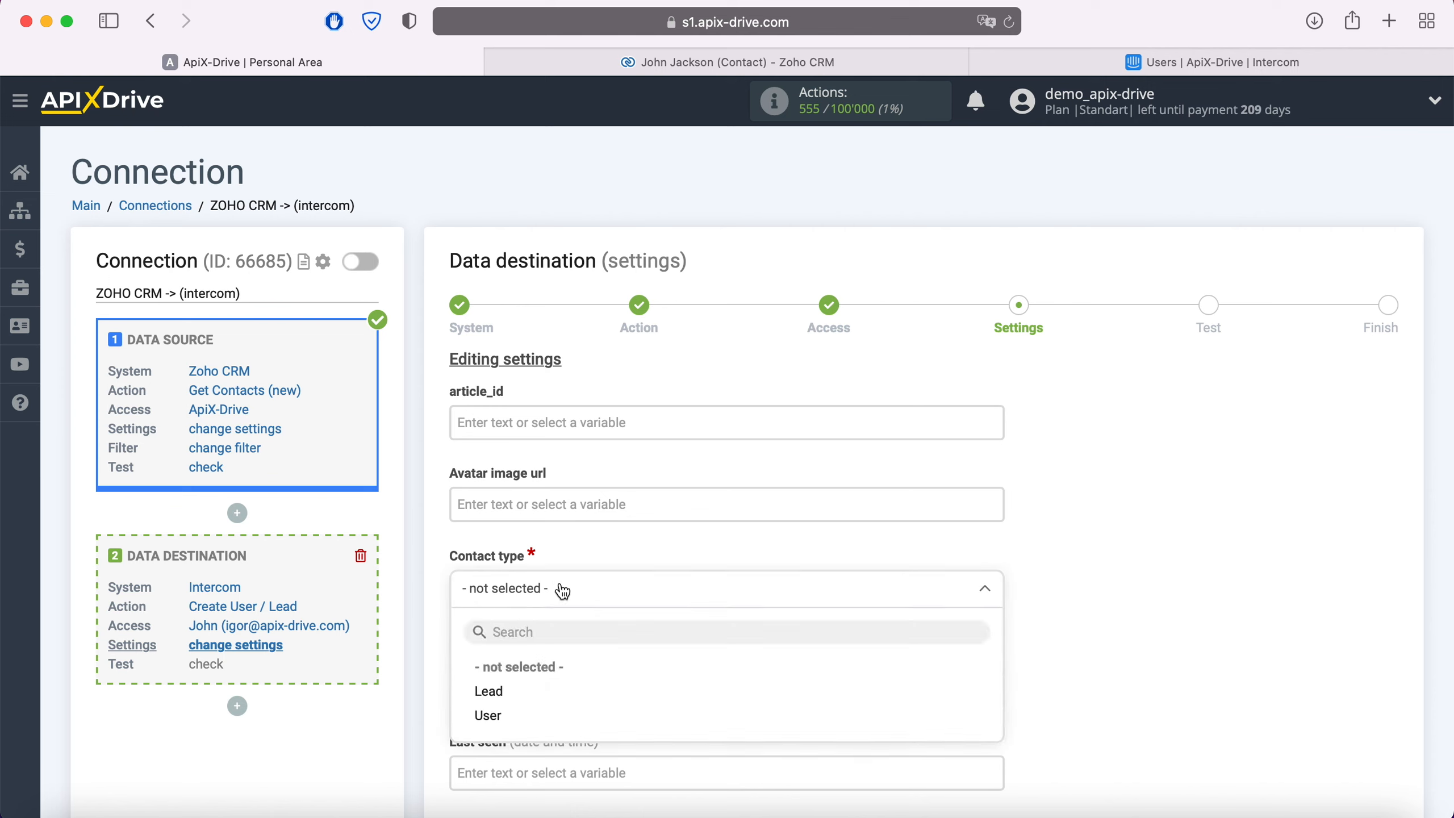
pyautogui.click(490, 692)
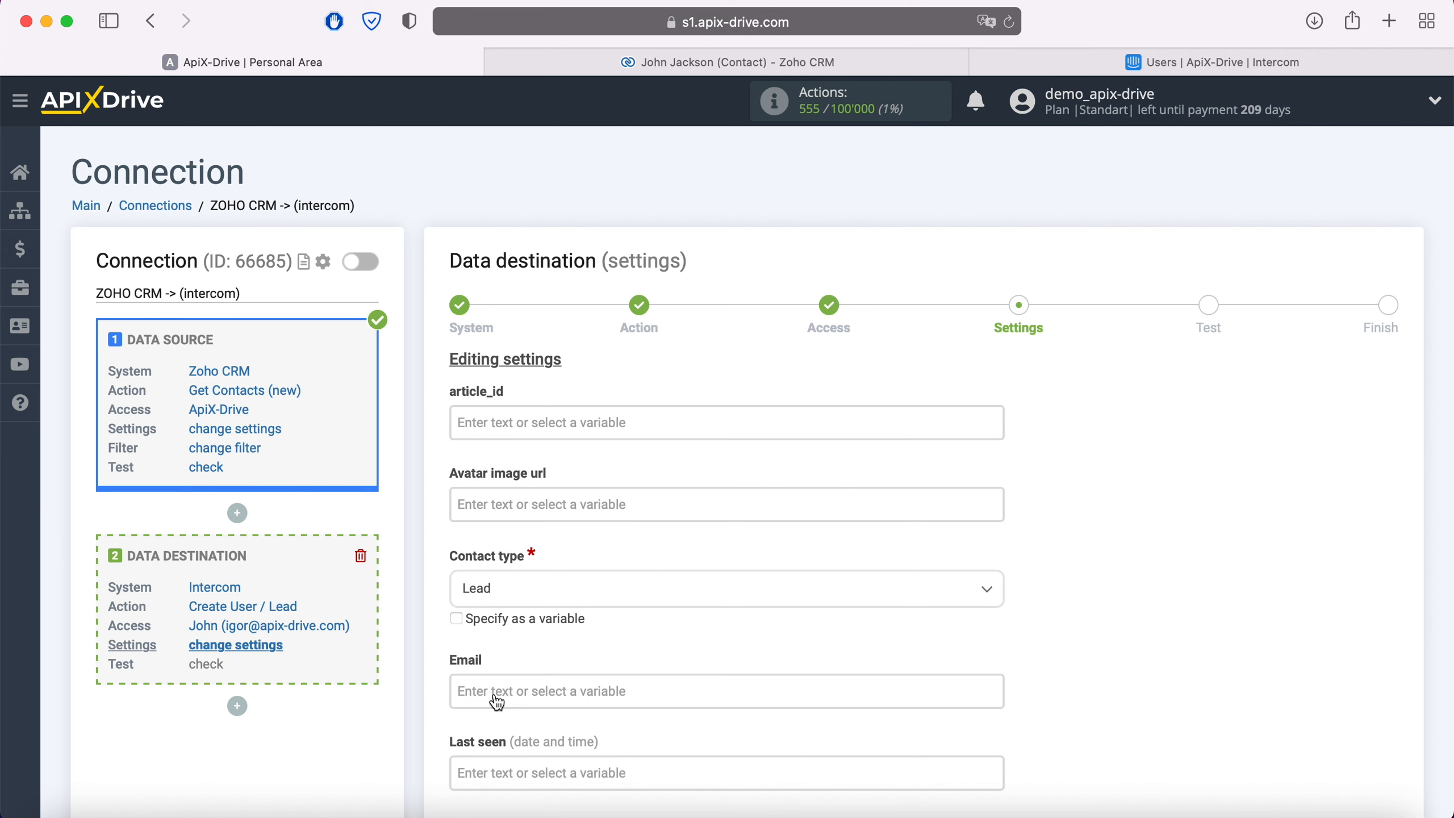
# - Map the Email field of the Intercom lead to the Zoho CRM Email variable
pyautogui.click(497, 702)
pyautogui.scroll(-8, 497, 702)
pyautogui.scroll(-2, 808, 491)
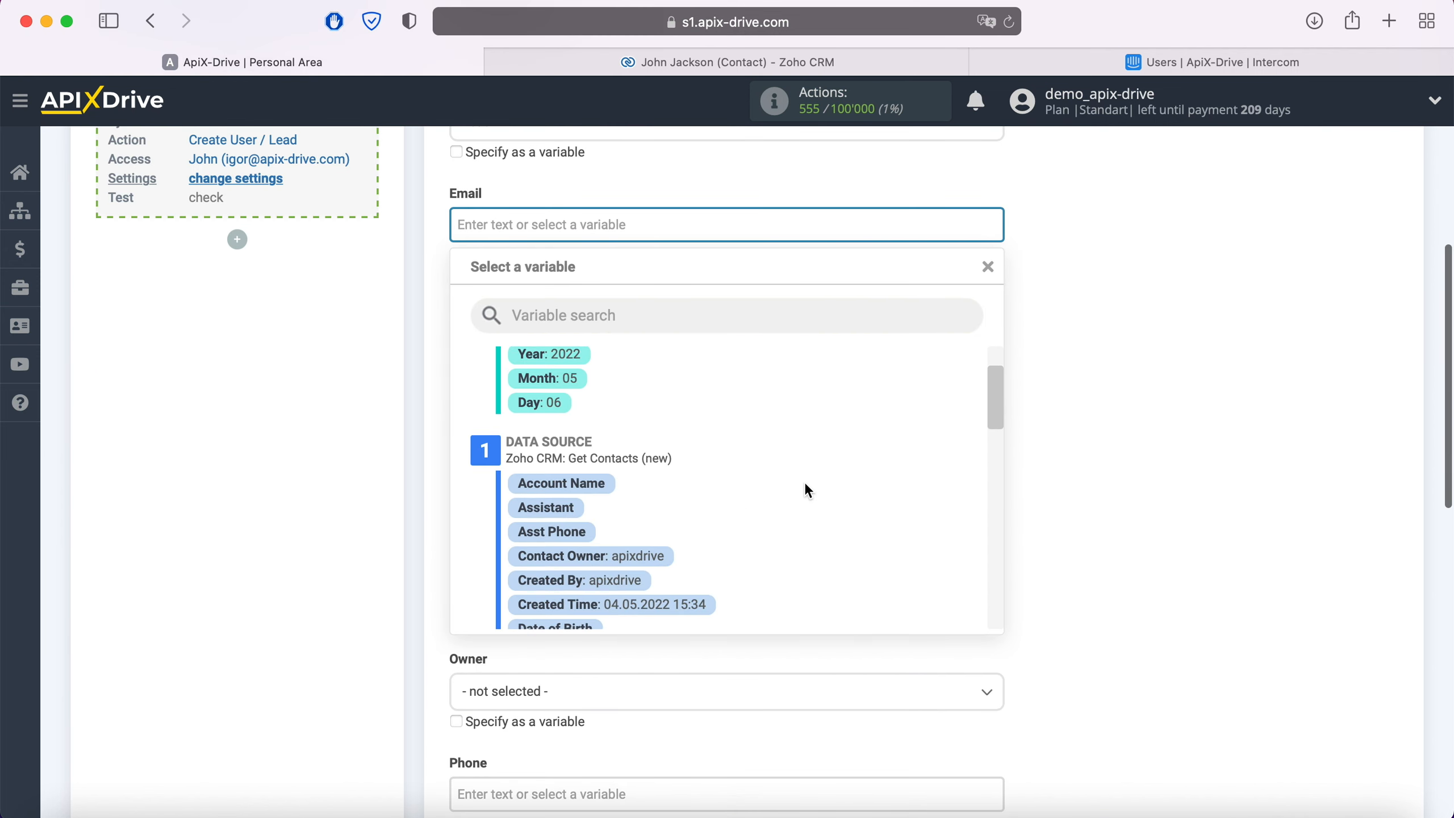
pyautogui.scroll(-3, 806, 486)
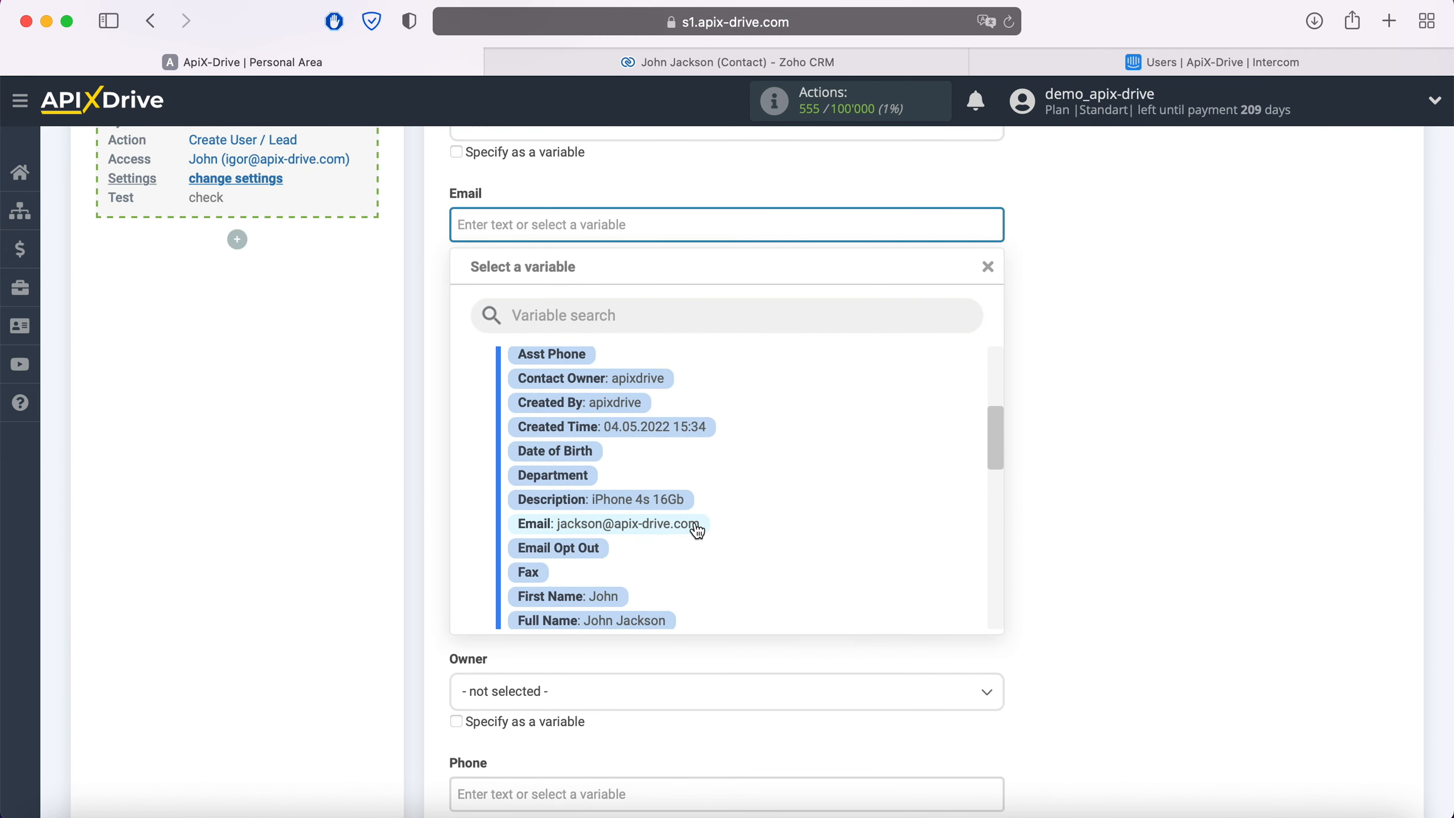
pyautogui.click(697, 530)
# - Map the Name field of the Intercom lead to the Zoho CRM Full Name variable
pyautogui.click(620, 395)
pyautogui.scroll(-1, 710, 435)
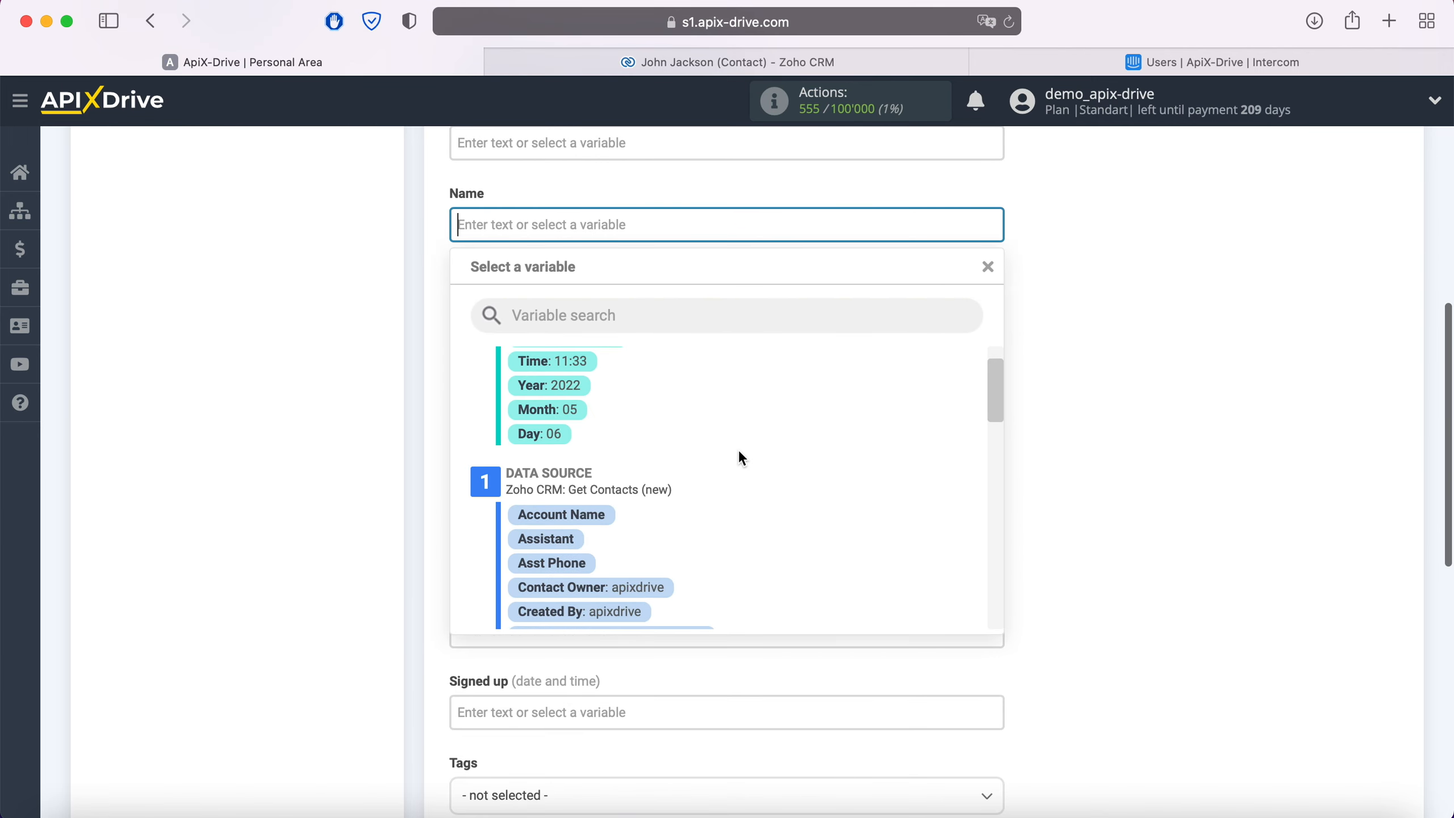
pyautogui.scroll(-5, 739, 452)
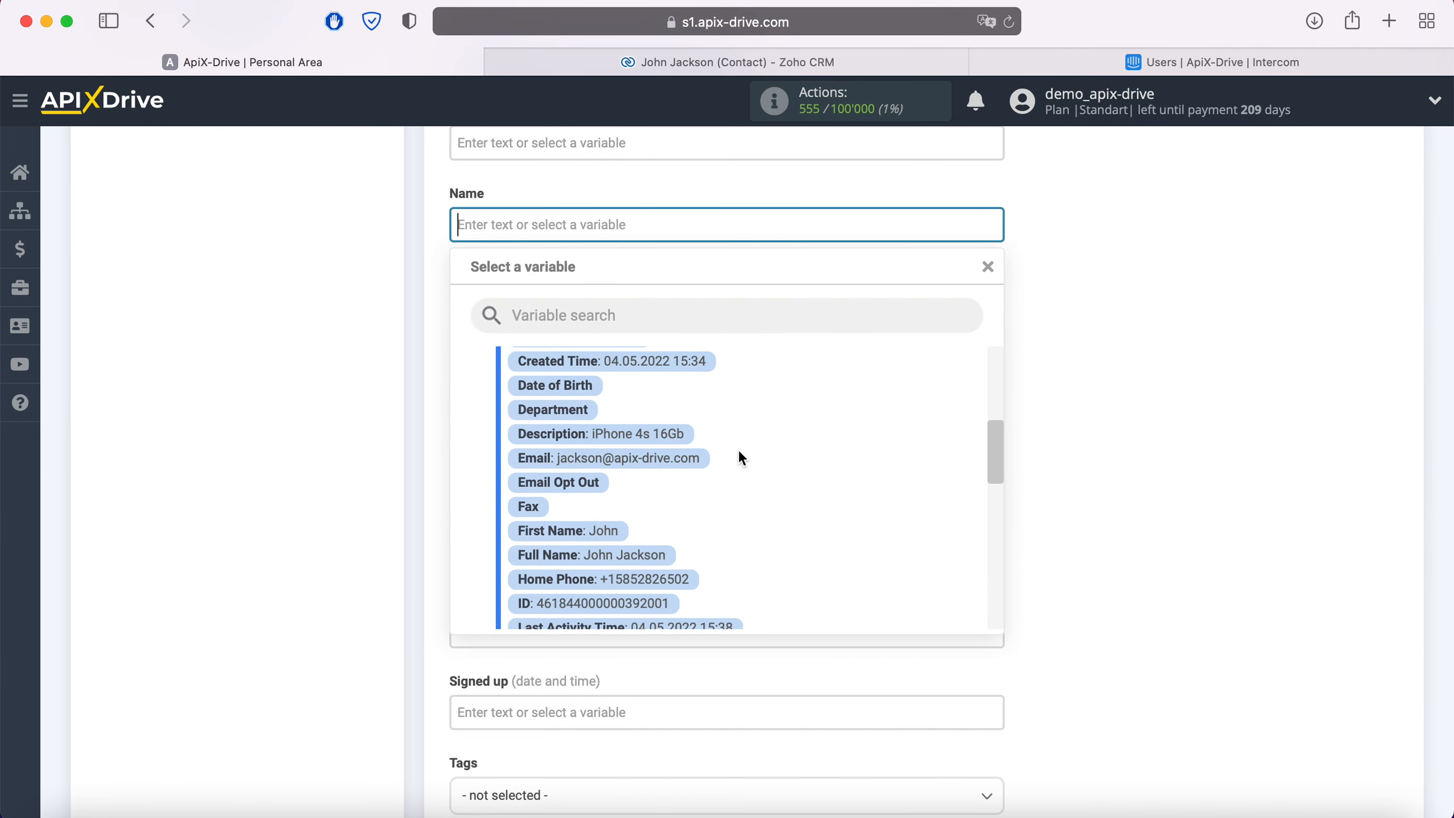
pyautogui.click(656, 551)
# - Insert the Zoho CRM Description variable into the Note field
pyautogui.click(580, 318)
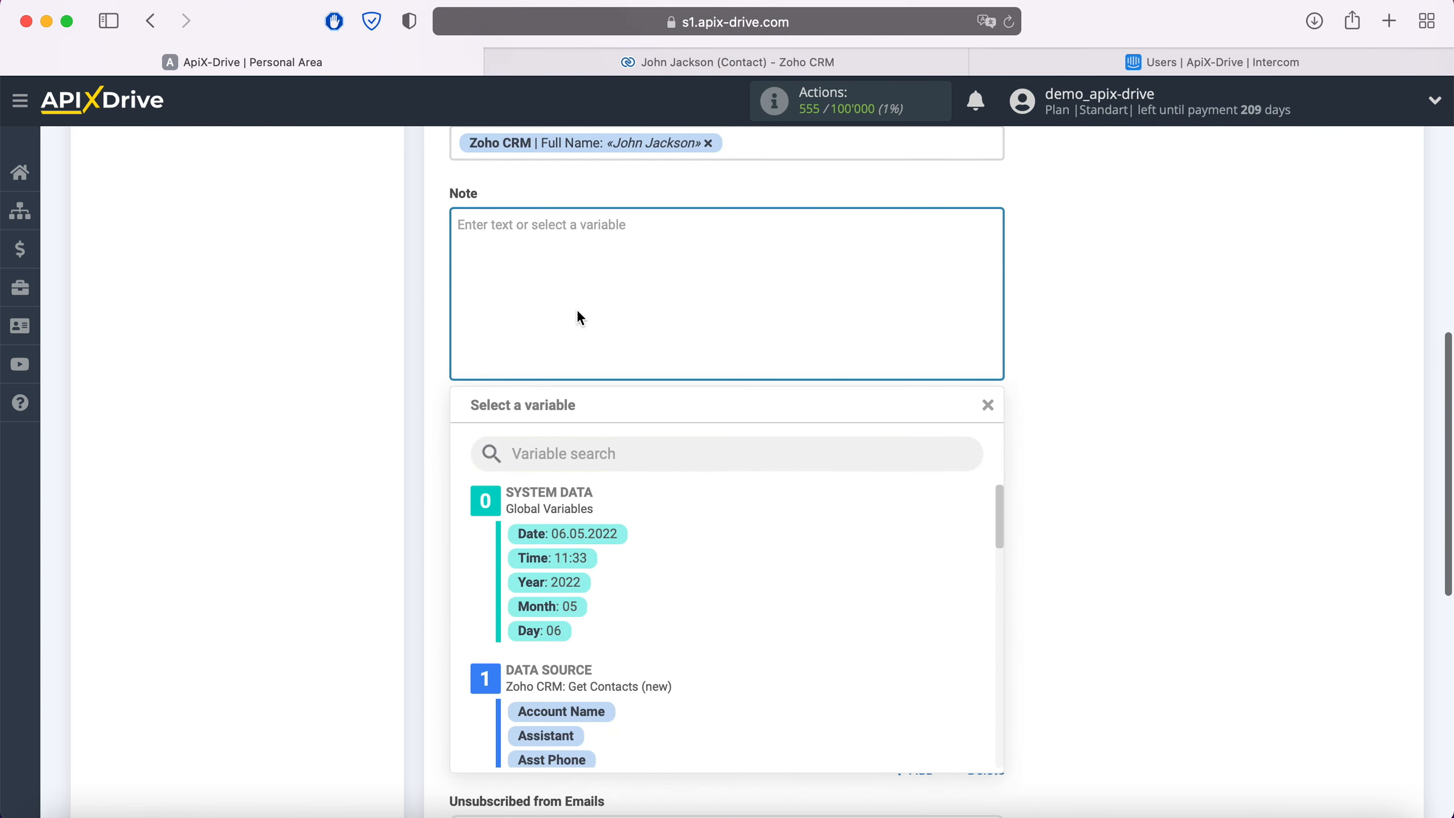
pyautogui.scroll(-5, 780, 568)
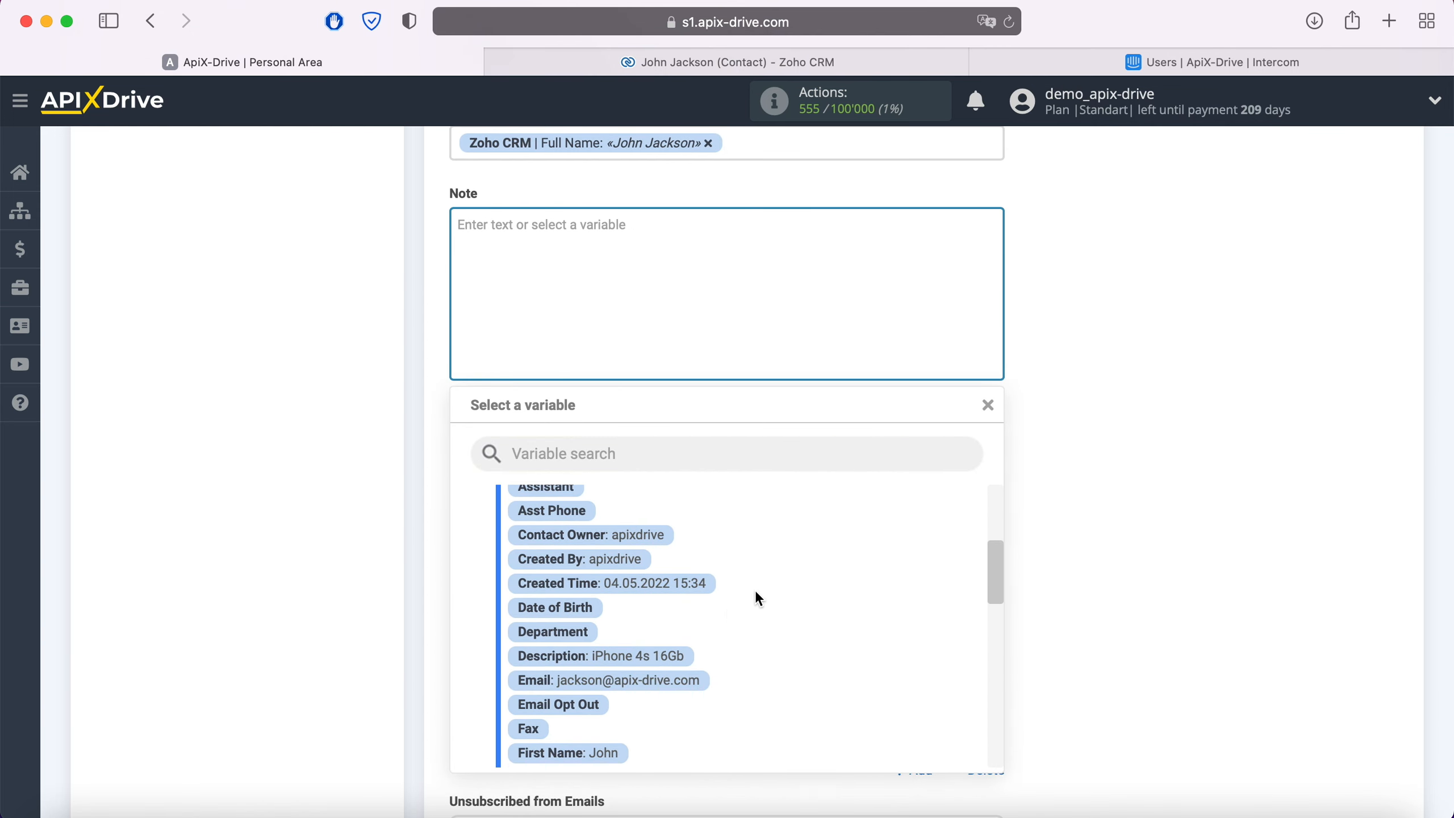
pyautogui.click(687, 656)
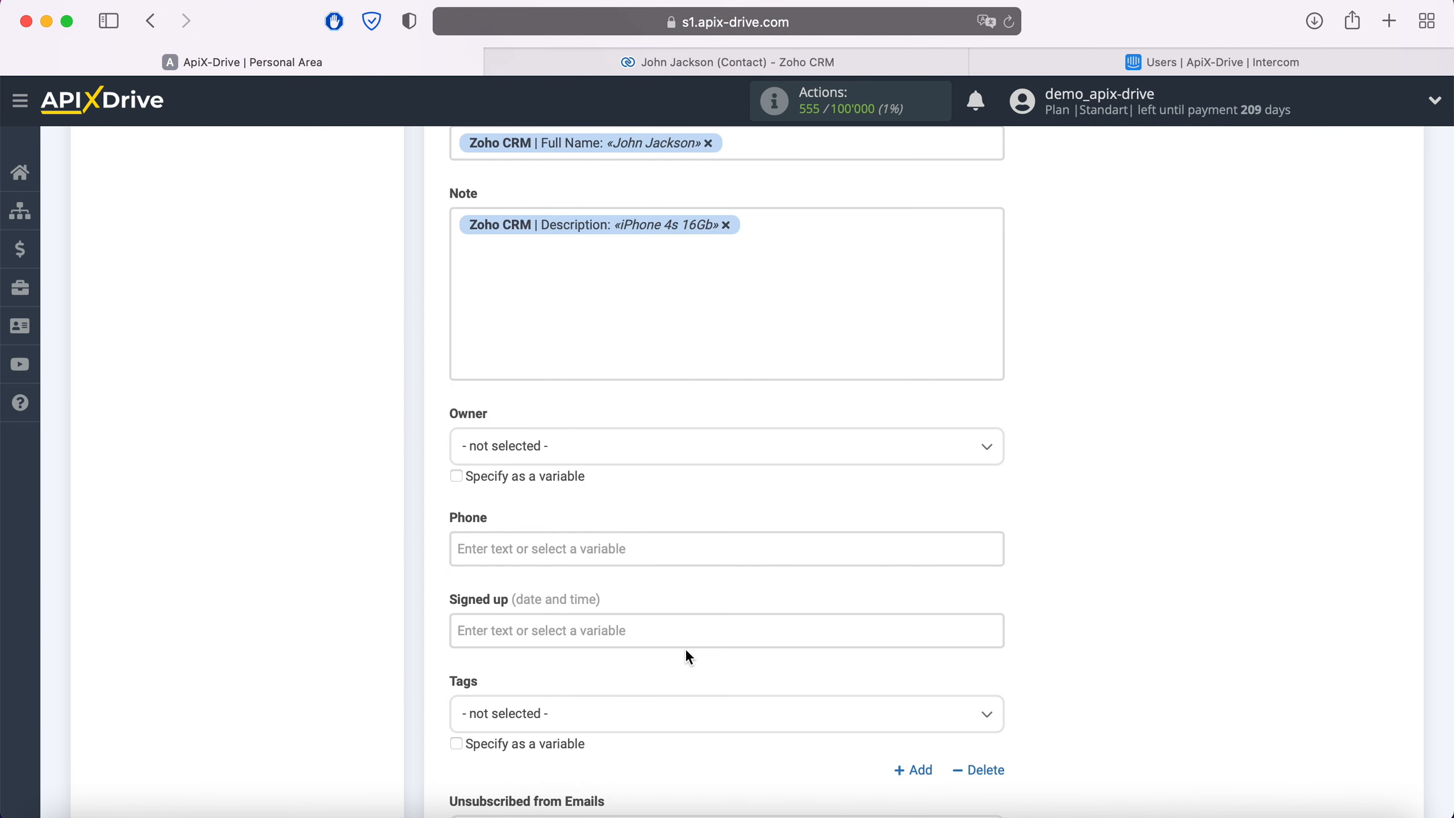
# - Label the note's description "Product" and add a second line reading "Date" followed by the Zoho CRM Created Time variable
pyautogui.click(456, 224)
pyautogui.write('Product')
pyautogui.click(817, 229)
pyautogui.press('Return')
pyautogui.write('Date')
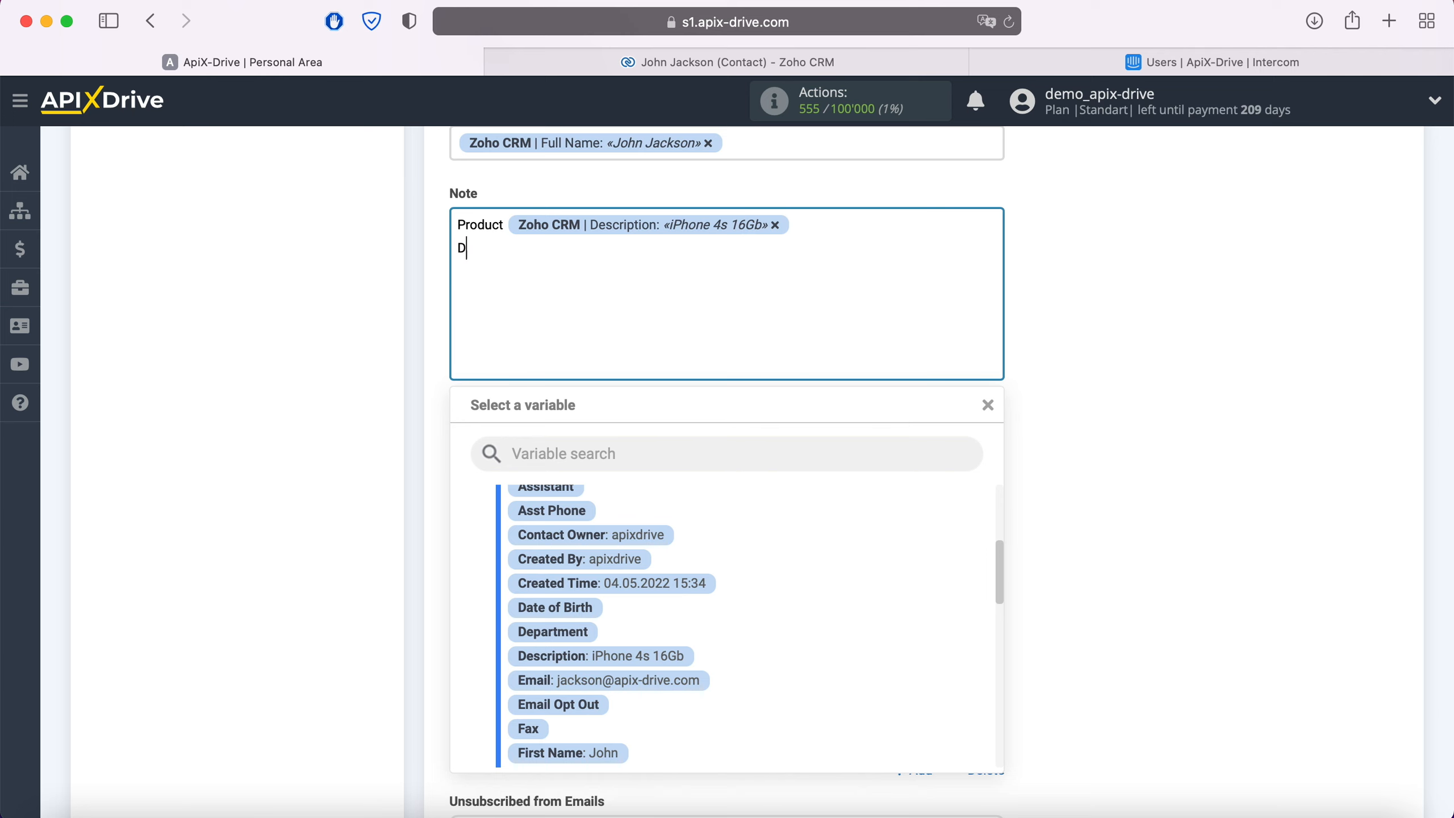
pyautogui.click(690, 576)
# - Map the Phone field to the Zoho CRM Home Phone variable and continue to the test stage
pyautogui.scroll(-5, 684, 566)
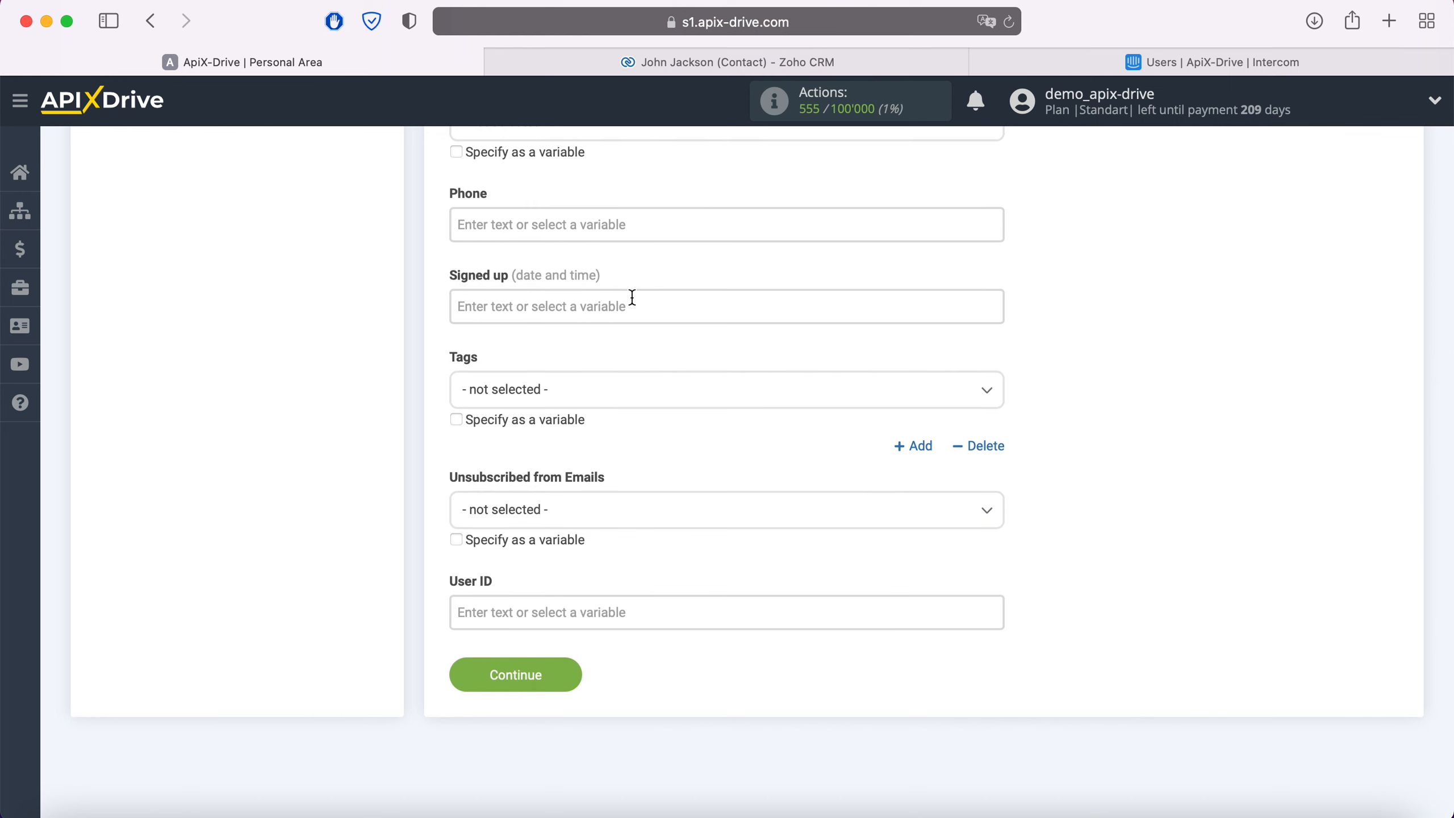
pyautogui.click(616, 223)
pyautogui.scroll(-2, 739, 450)
pyautogui.scroll(-5, 740, 448)
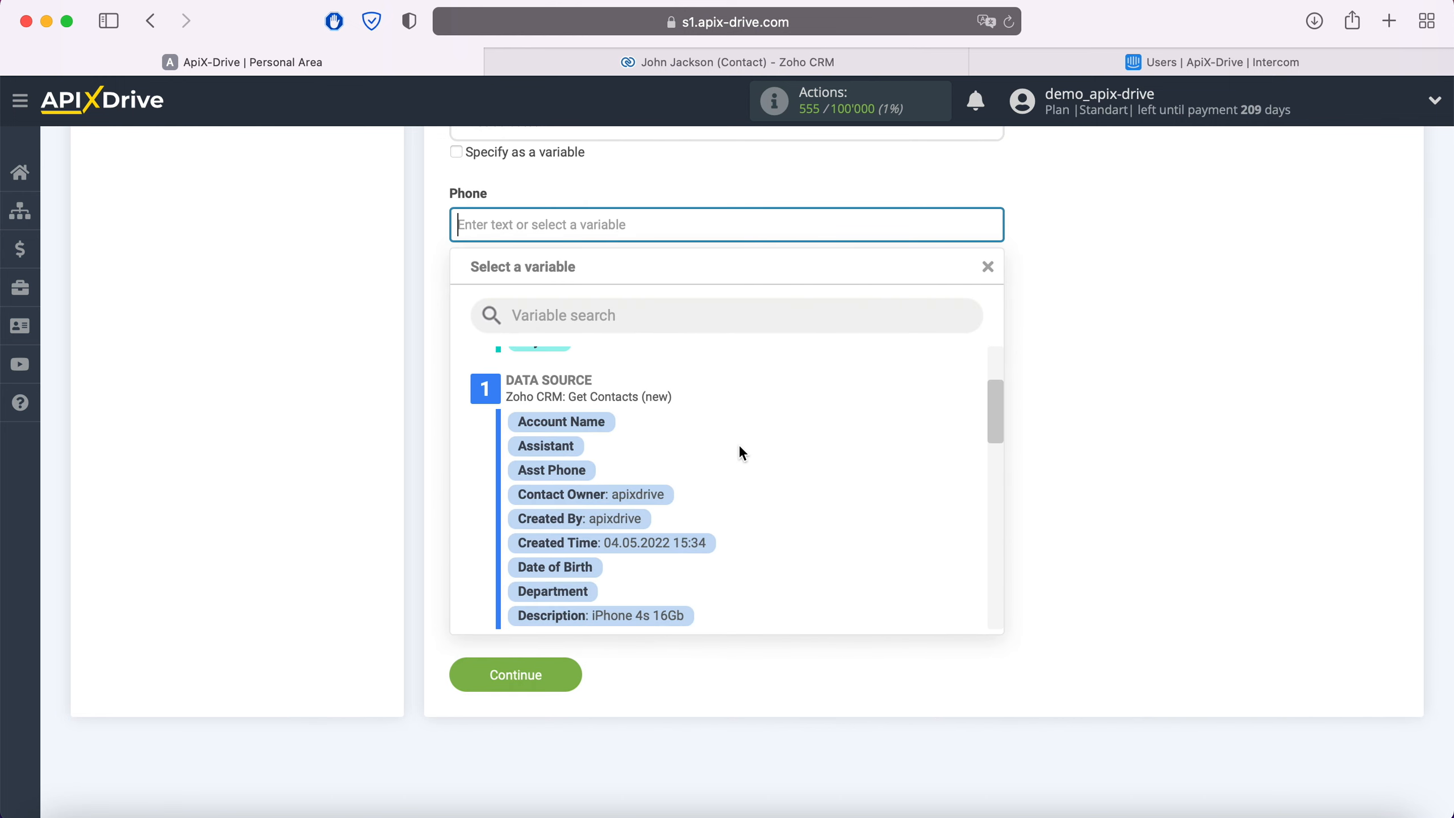
pyautogui.click(691, 521)
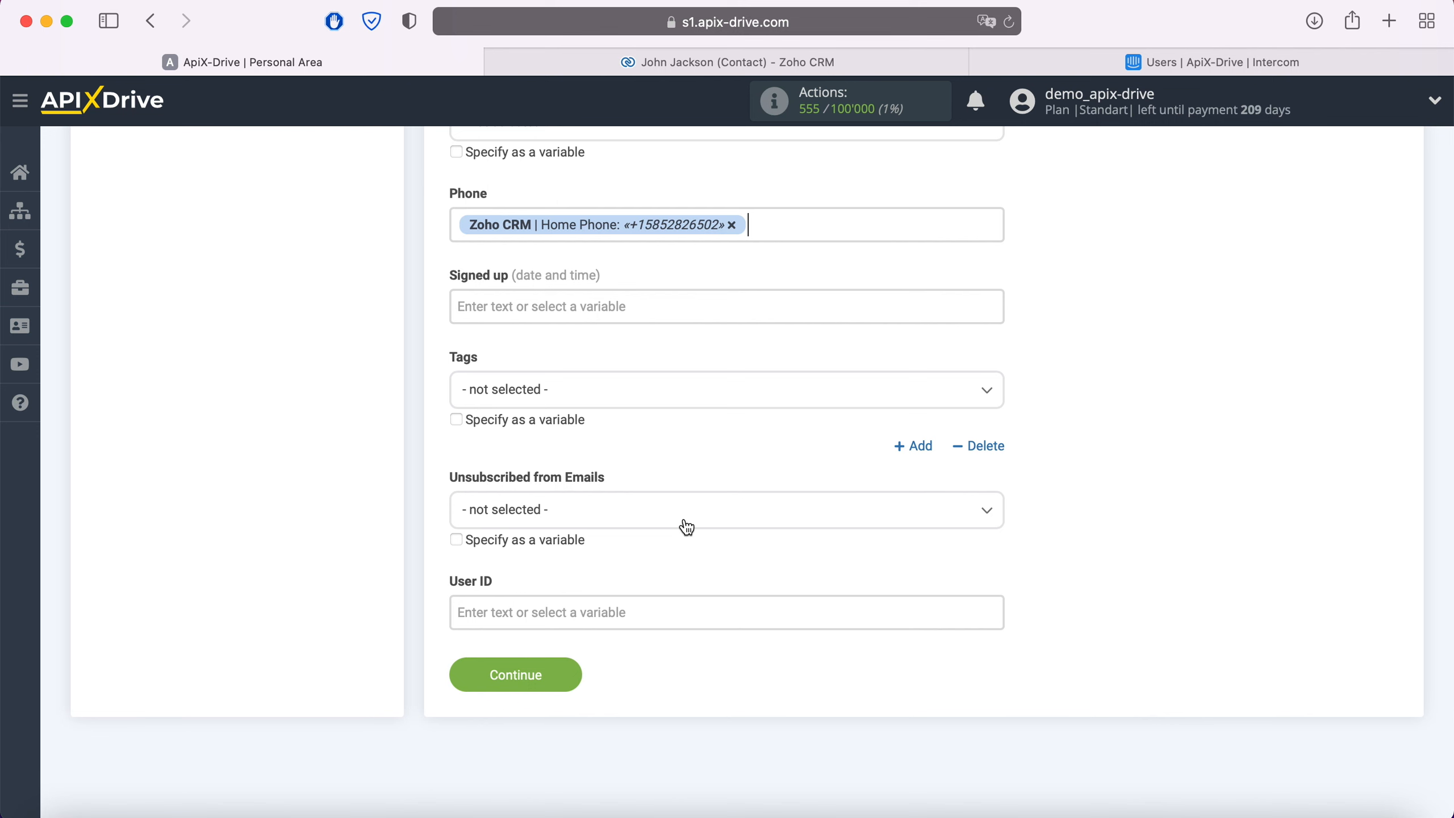
pyautogui.click(567, 678)
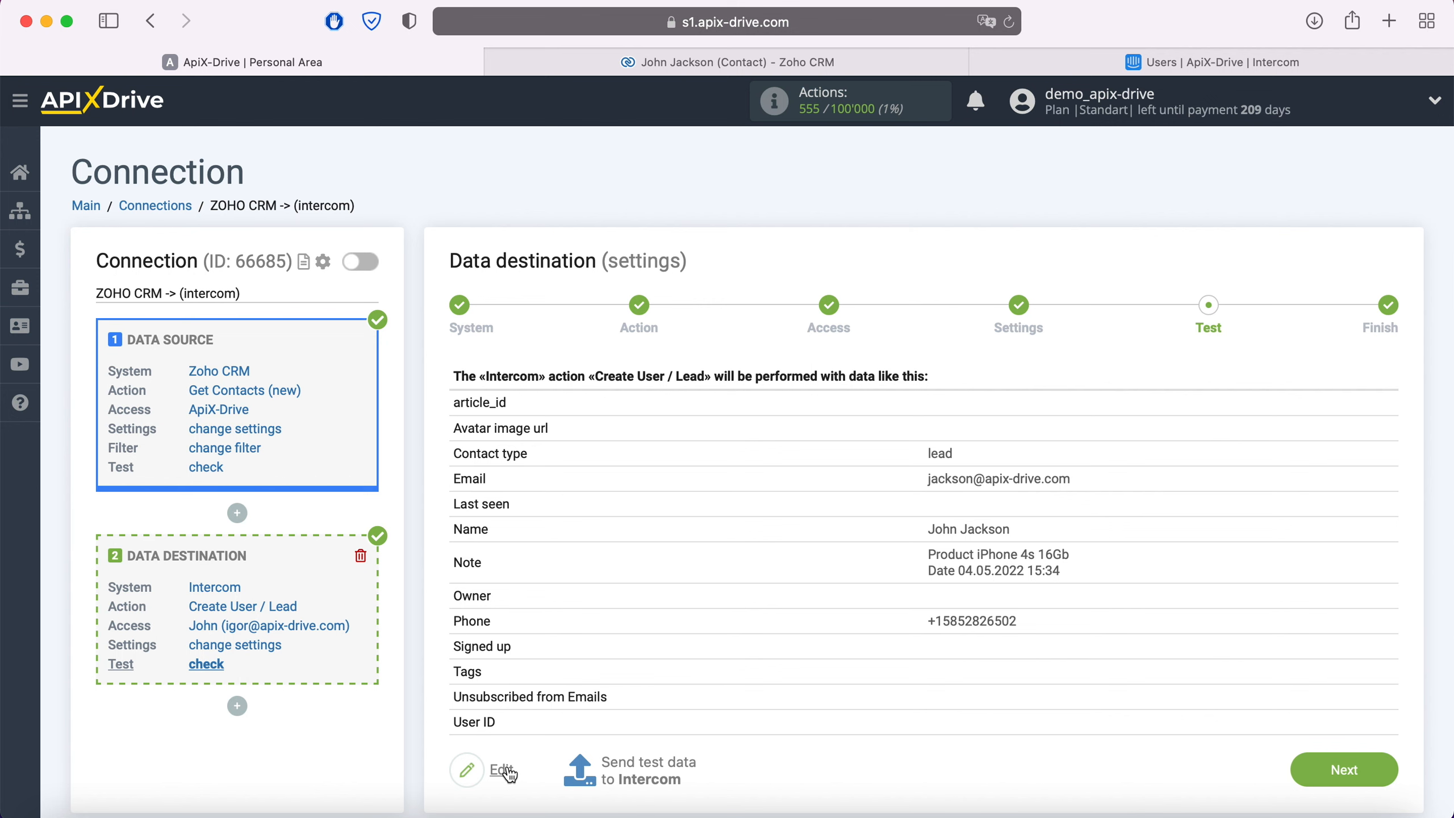
# - Send the test data to Intercom, then switch to Intercom, refresh the leads list and examine the new lead's details, notes and qualification data
pyautogui.click(647, 767)
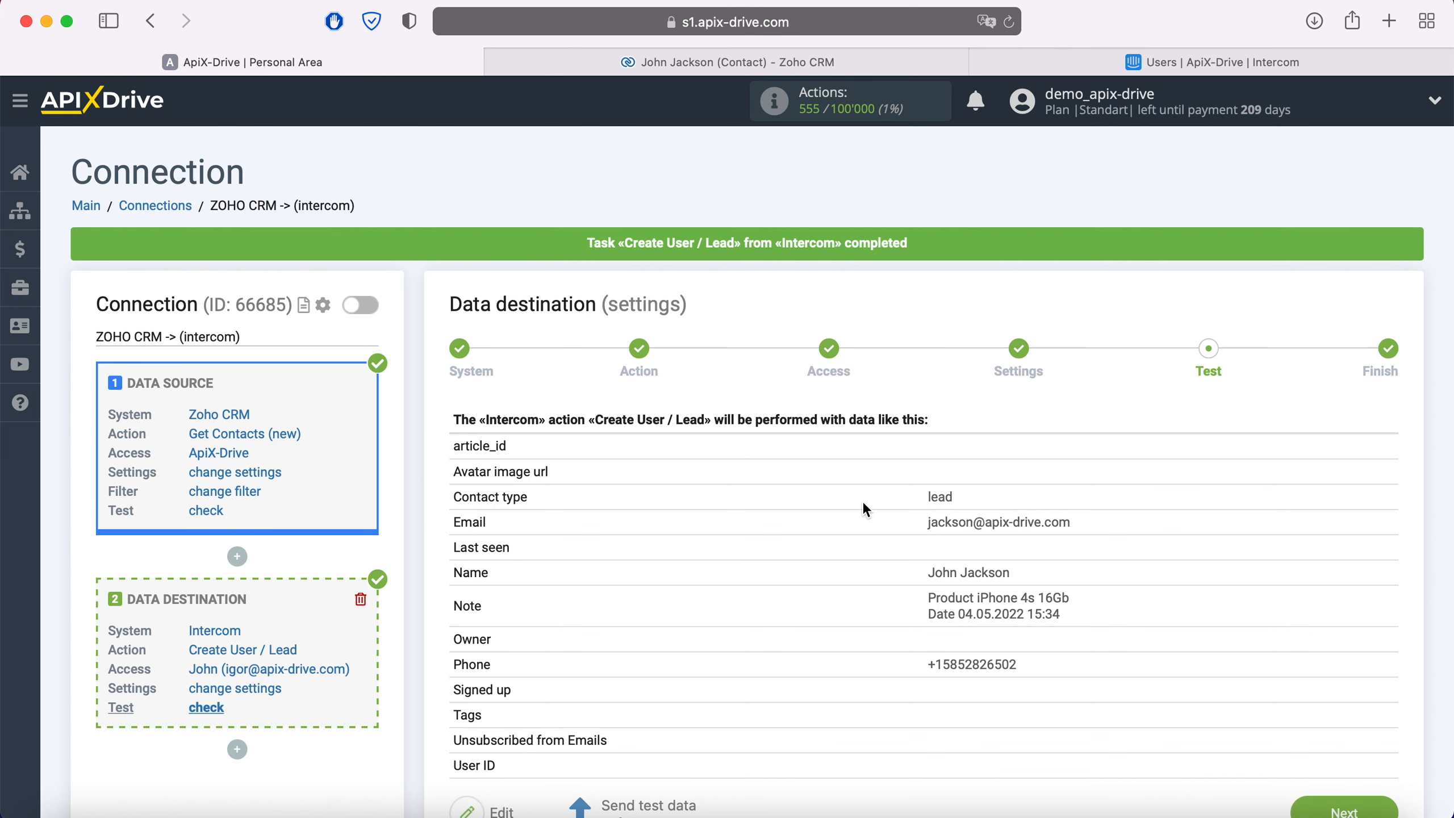
pyautogui.click(1135, 64)
pyautogui.click(1009, 23)
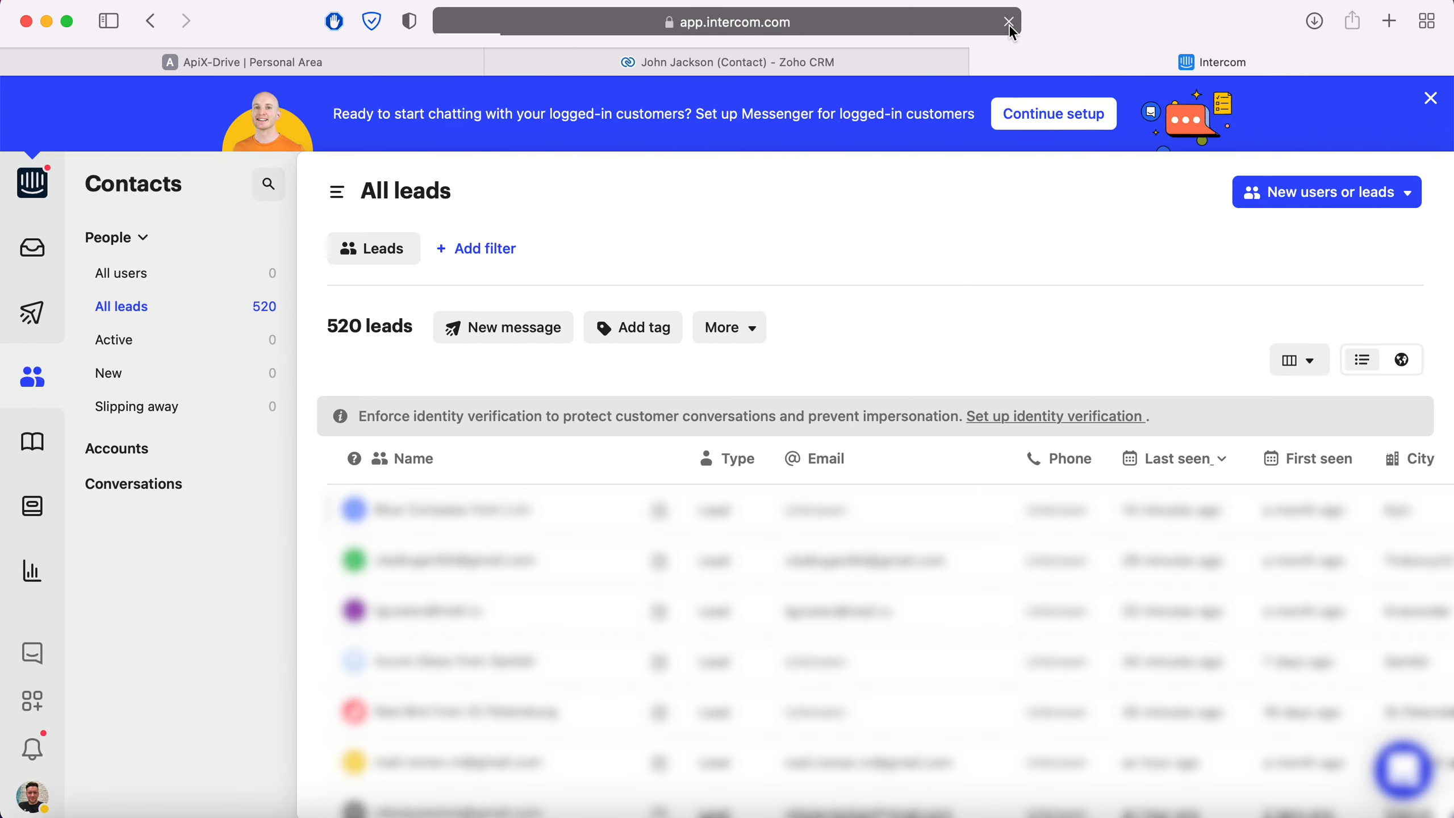
pyautogui.click(412, 486)
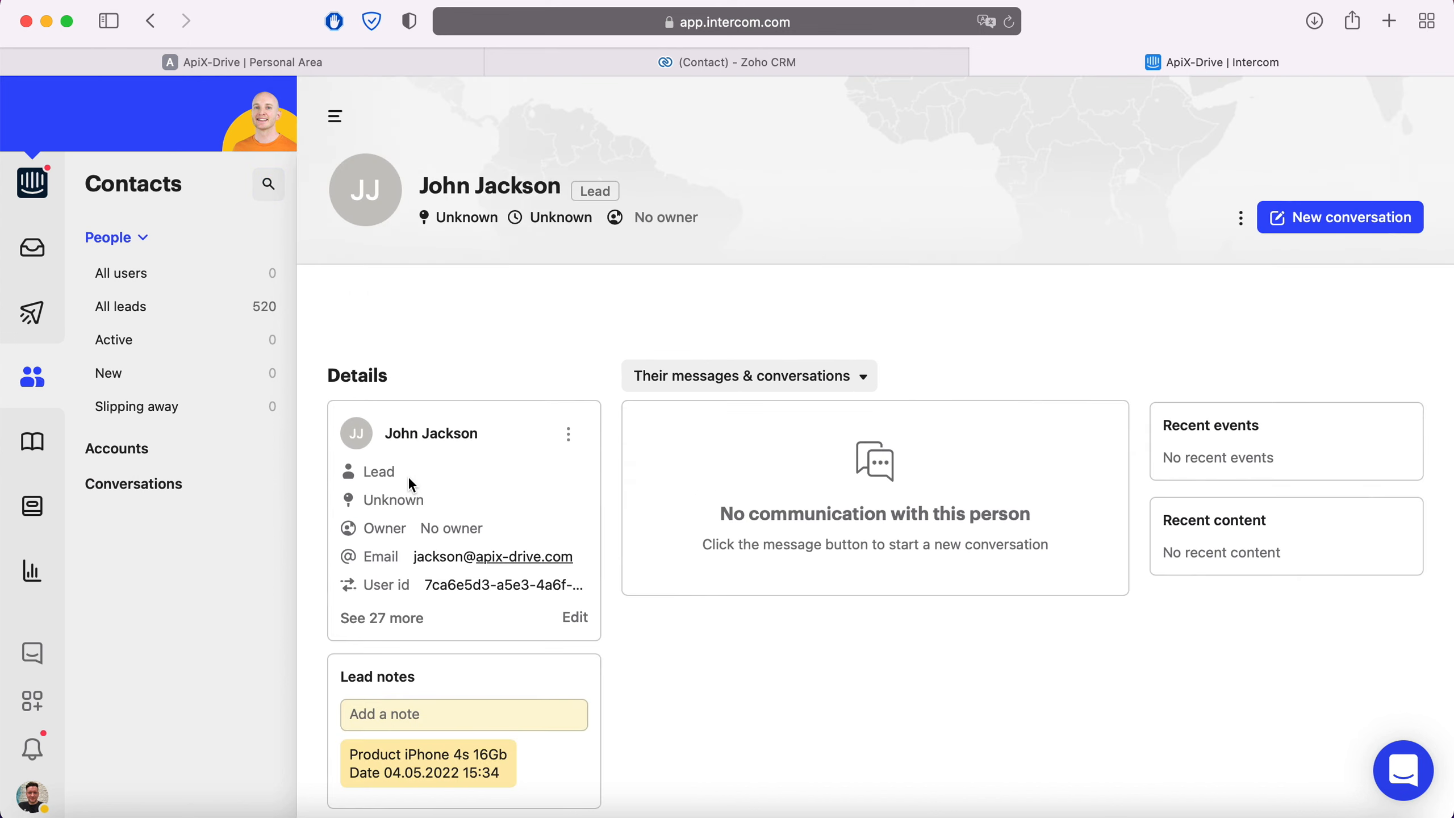
pyautogui.scroll(-5, 726, 687)
pyautogui.scroll(-2, 728, 690)
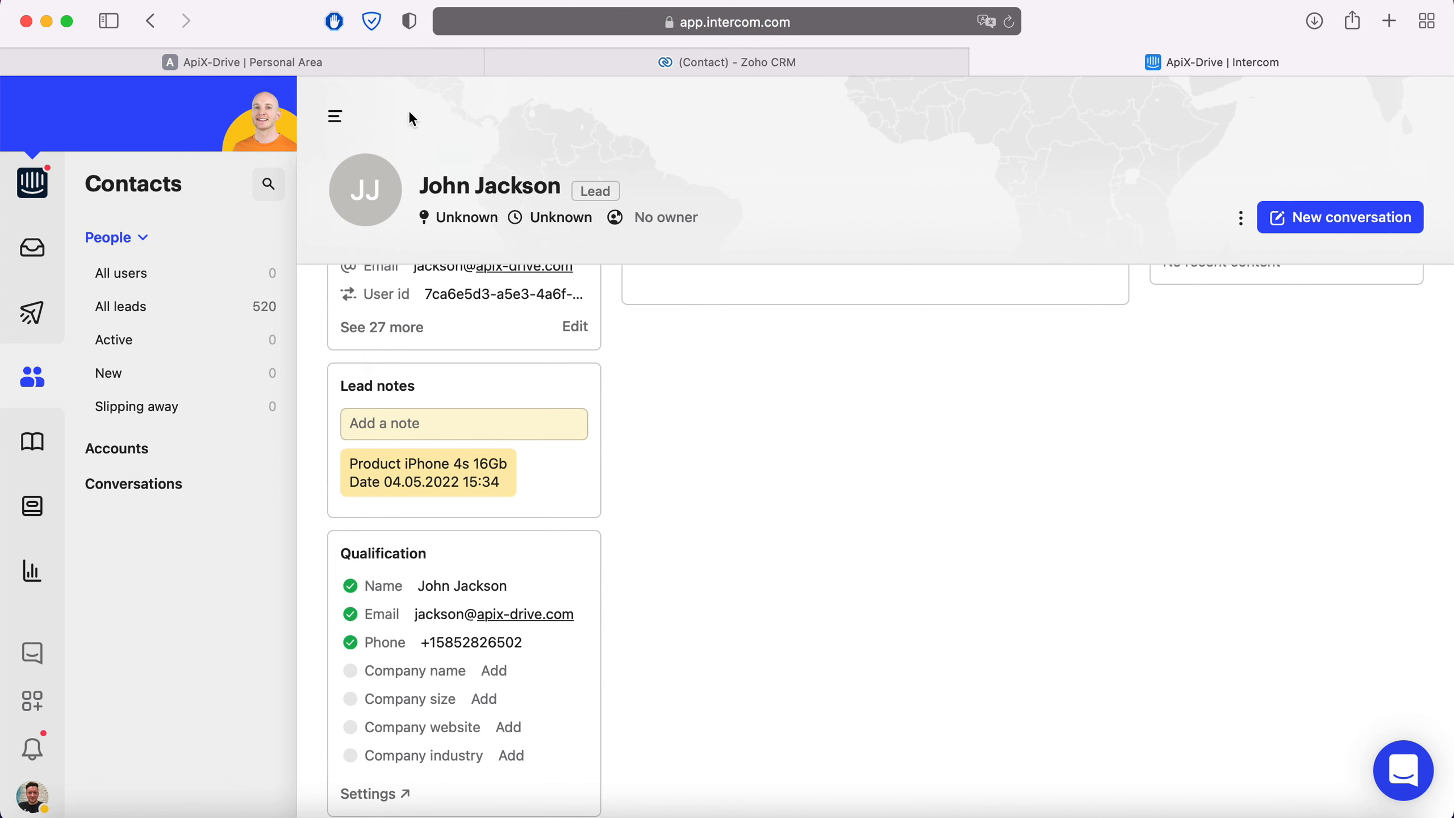
# - Switch back to ApiX-Drive, finish the data destination setup and enable auto-update for the connection
pyautogui.click(362, 63)
pyautogui.scroll(-1, 1311, 739)
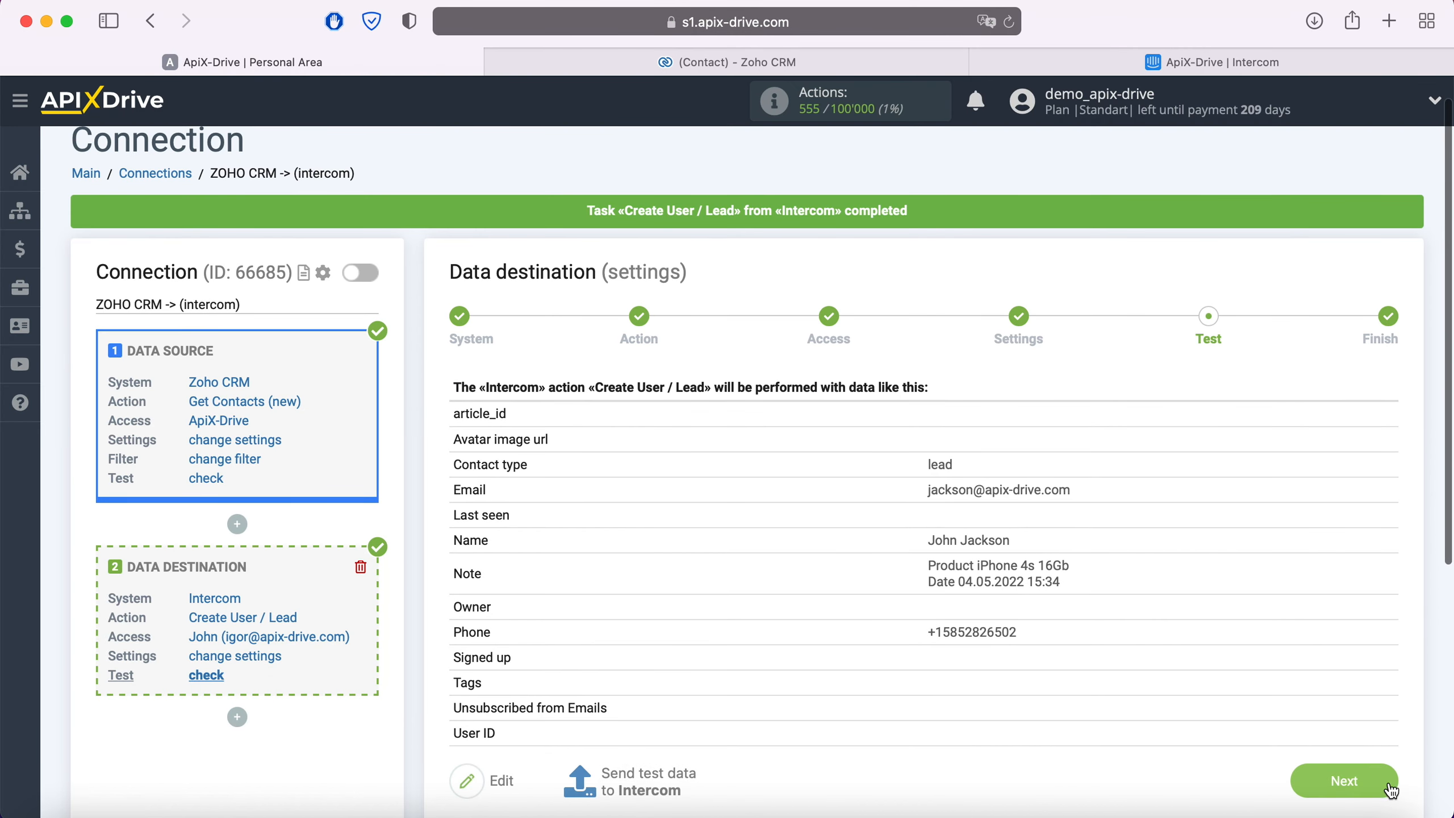
pyautogui.click(1390, 790)
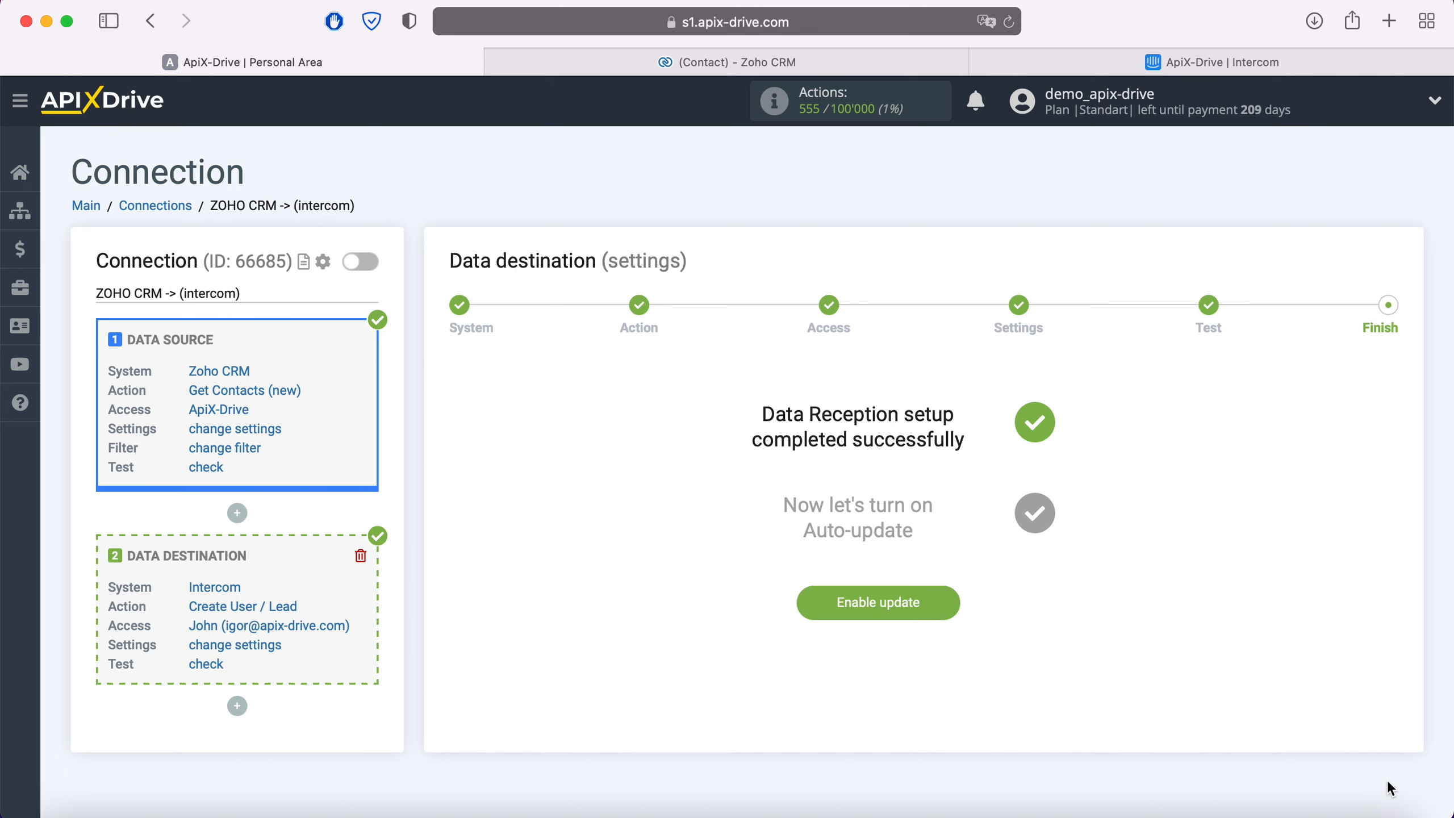
pyautogui.click(955, 600)
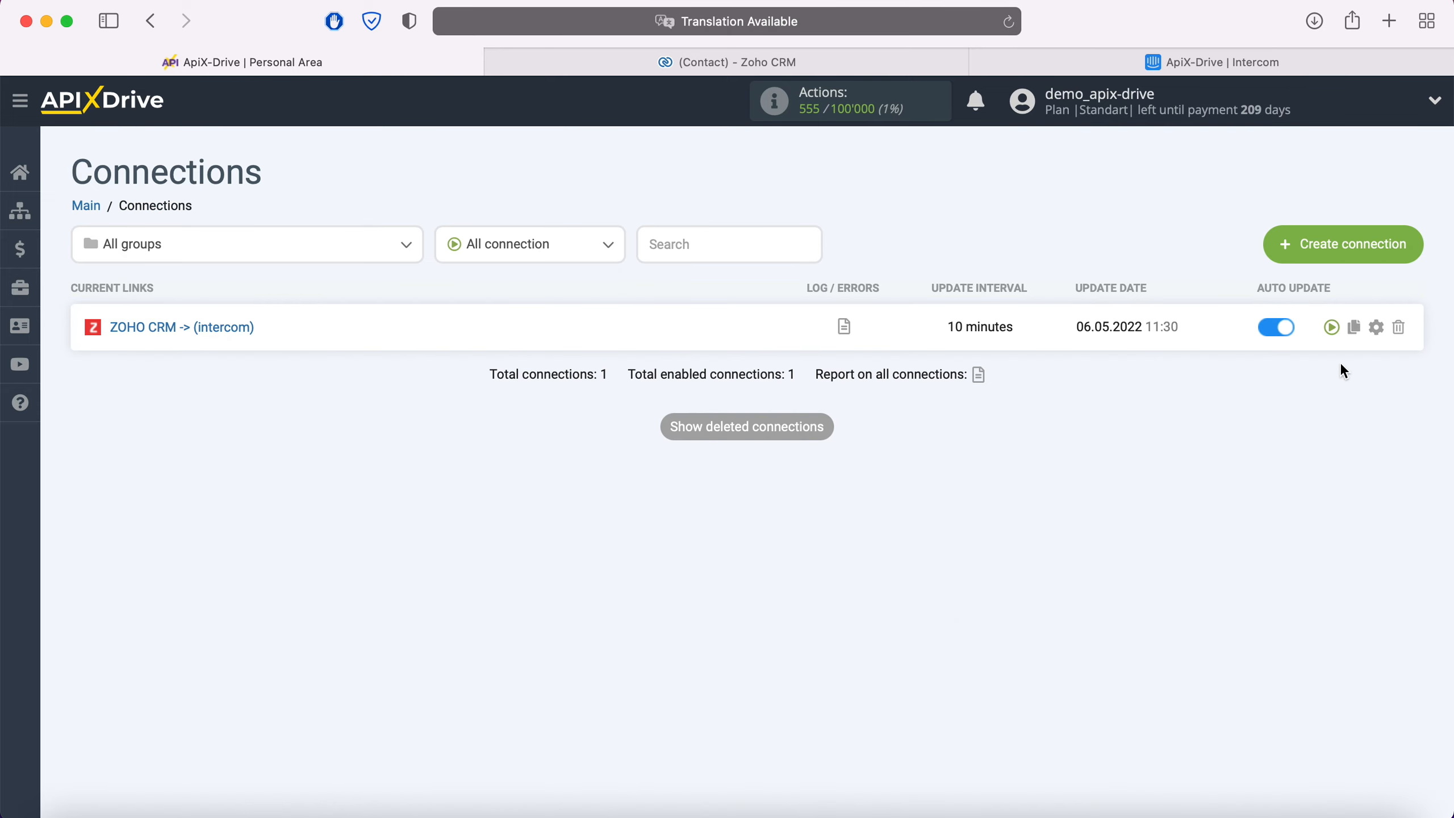
# - Set the update interval of the ZOHO CRM -> (intercom) connection to 5 minutes and save its setup
pyautogui.click(1376, 326)
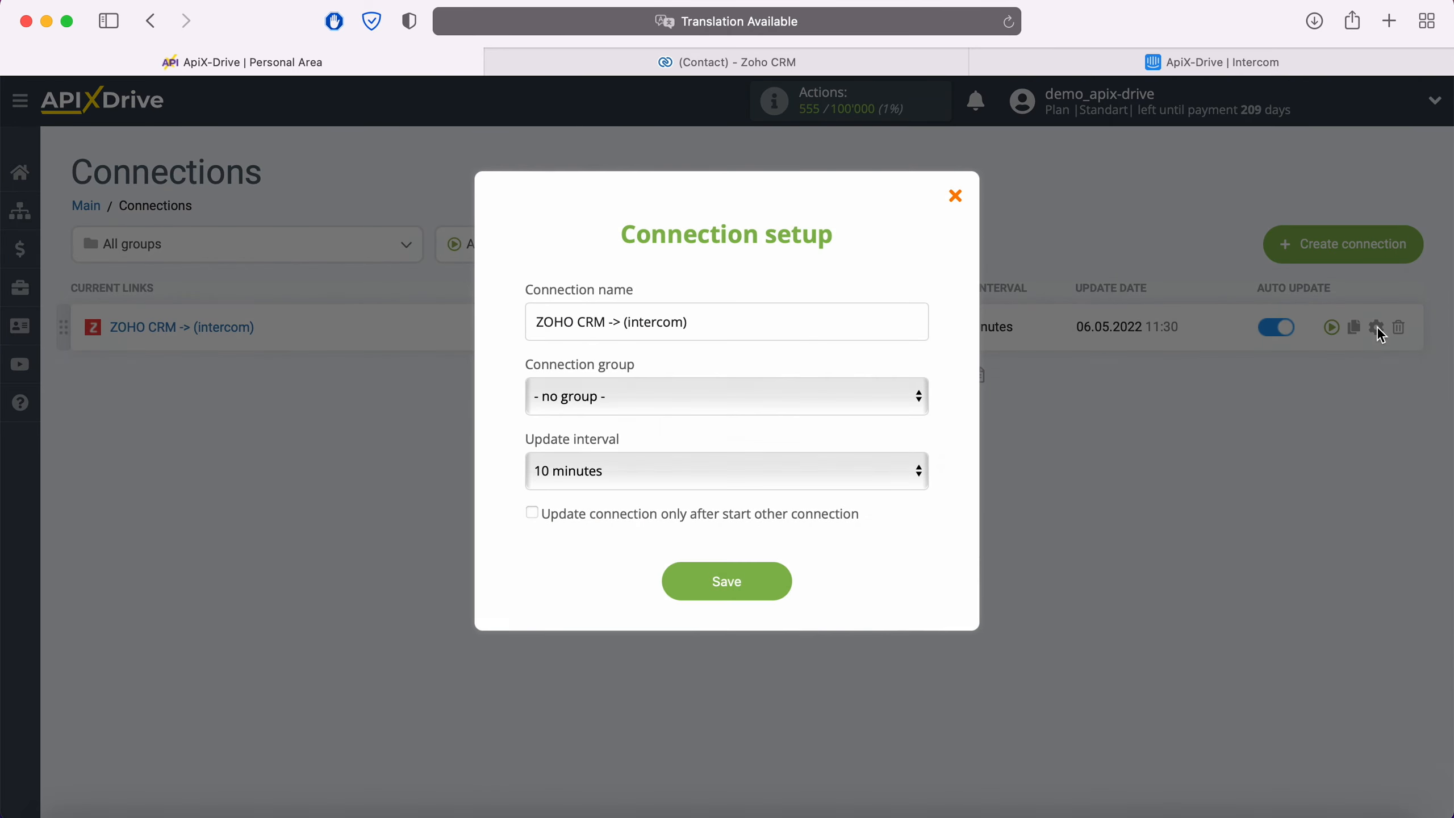
pyautogui.click(793, 469)
pyautogui.click(743, 439)
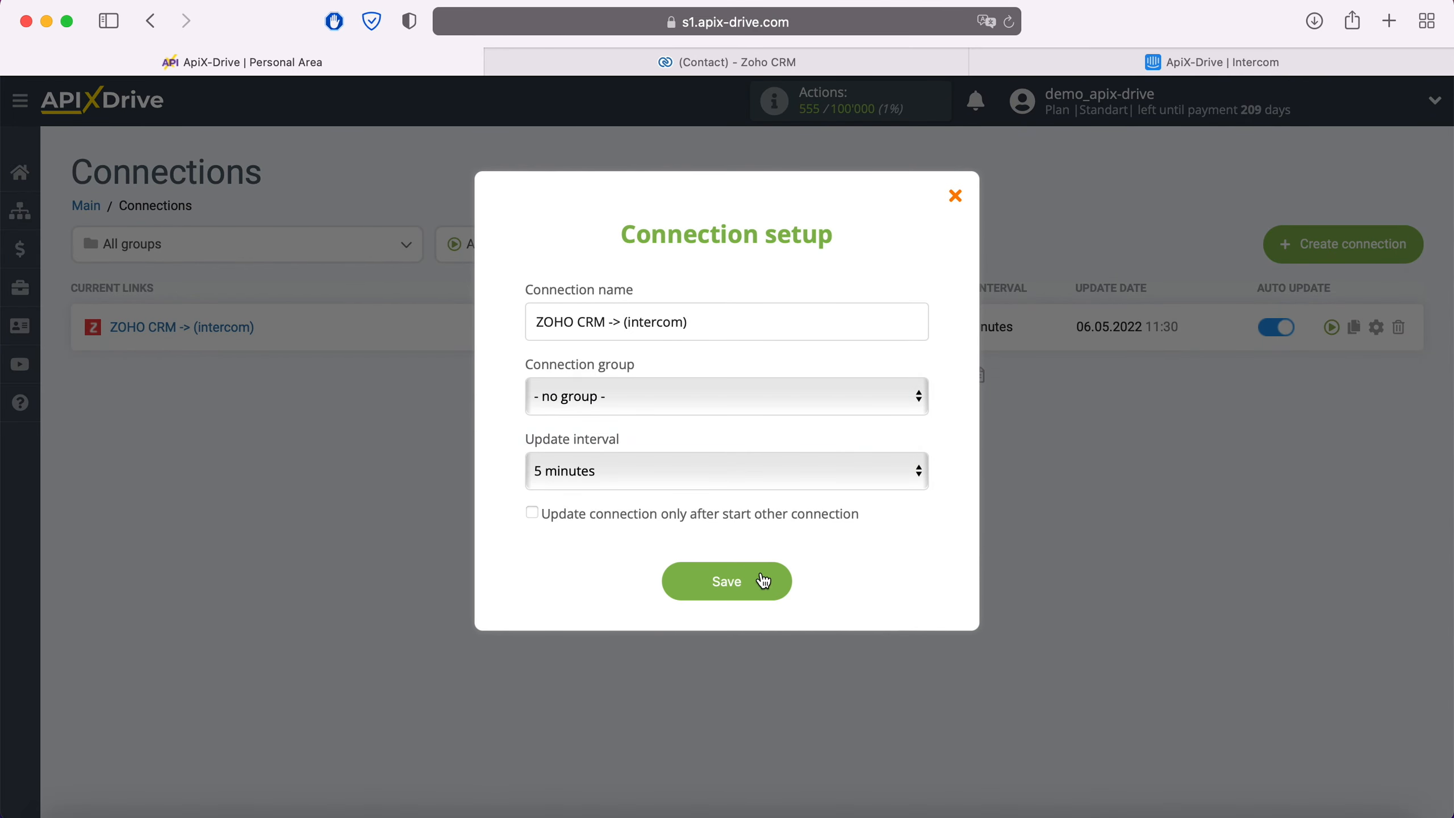
pyautogui.click(784, 578)
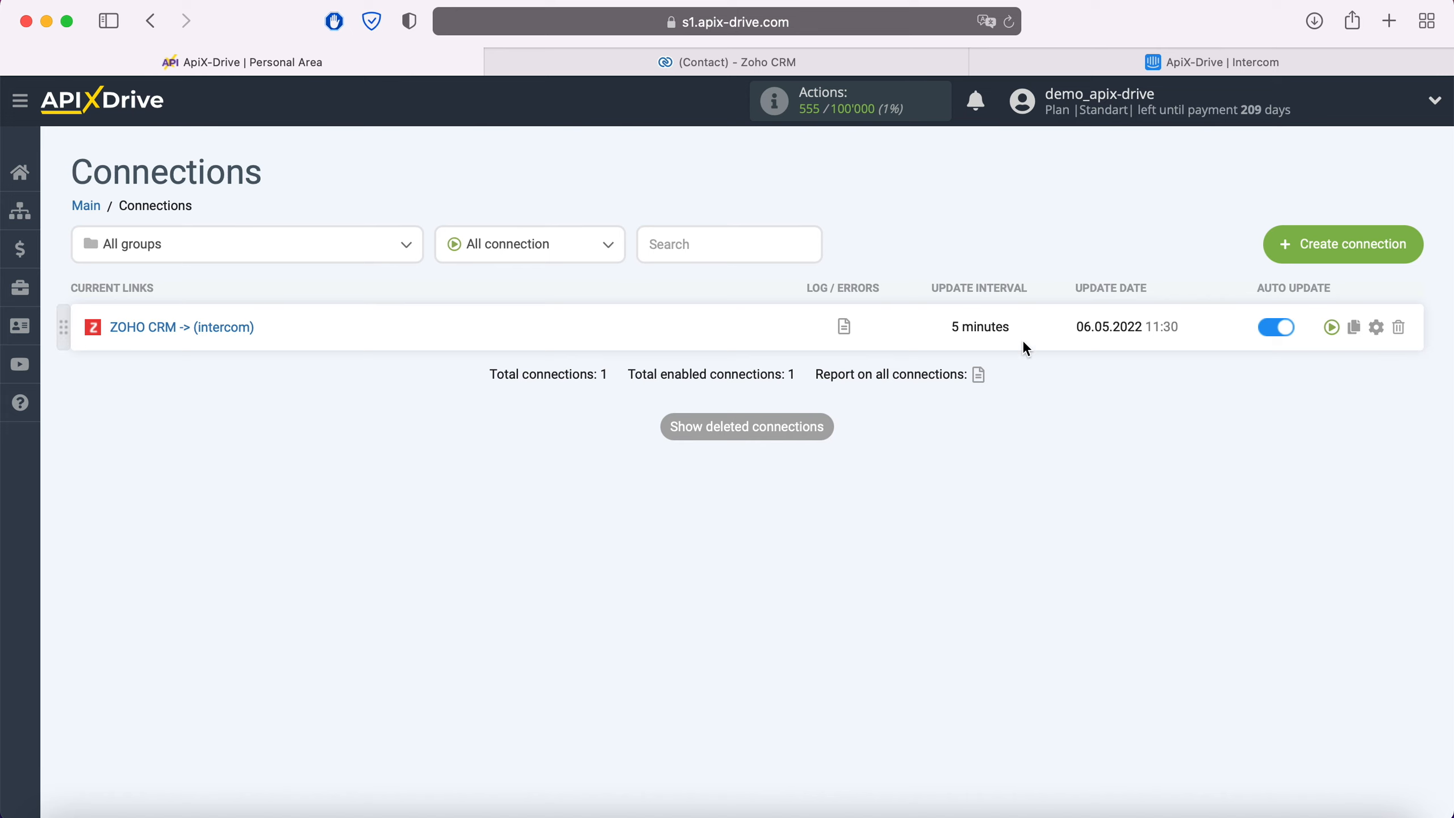